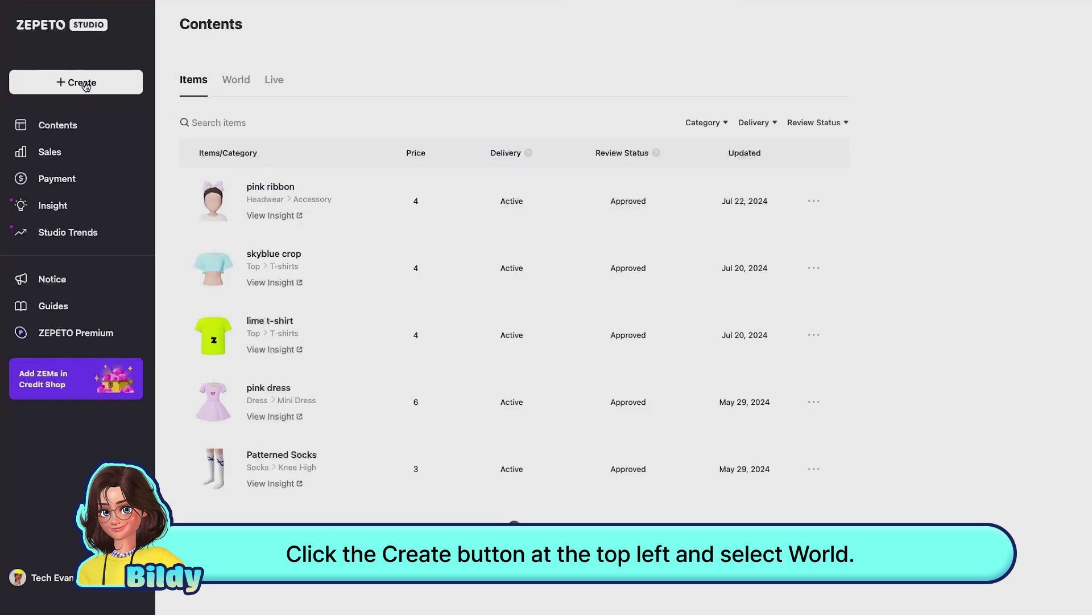
Create the new world 'Buildit World' (ID com.buildit.myworld), accepting the developer Terms of Use
click(85, 87)
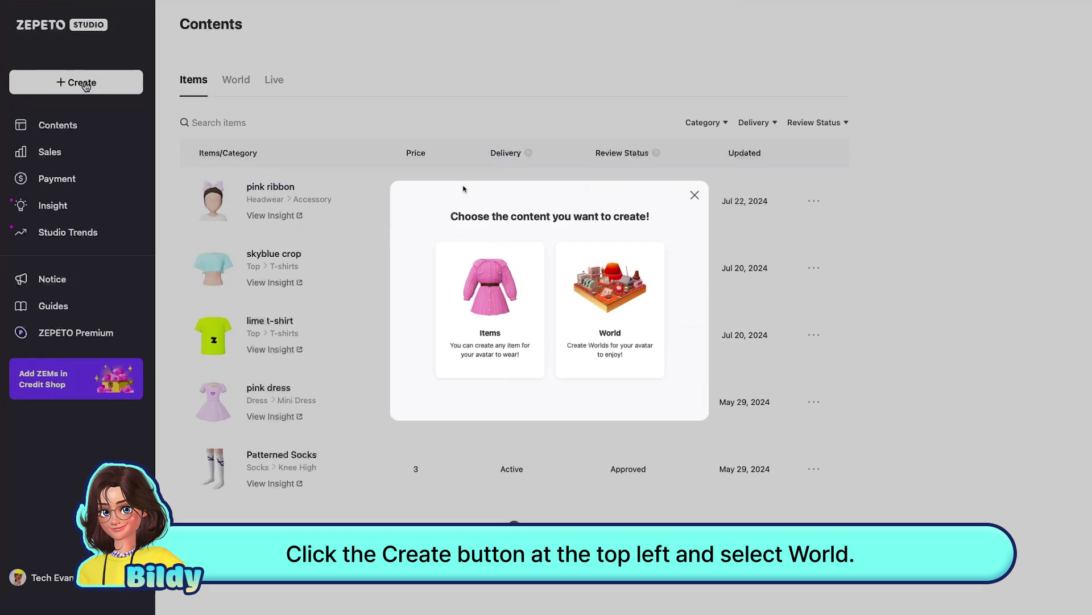
click(608, 292)
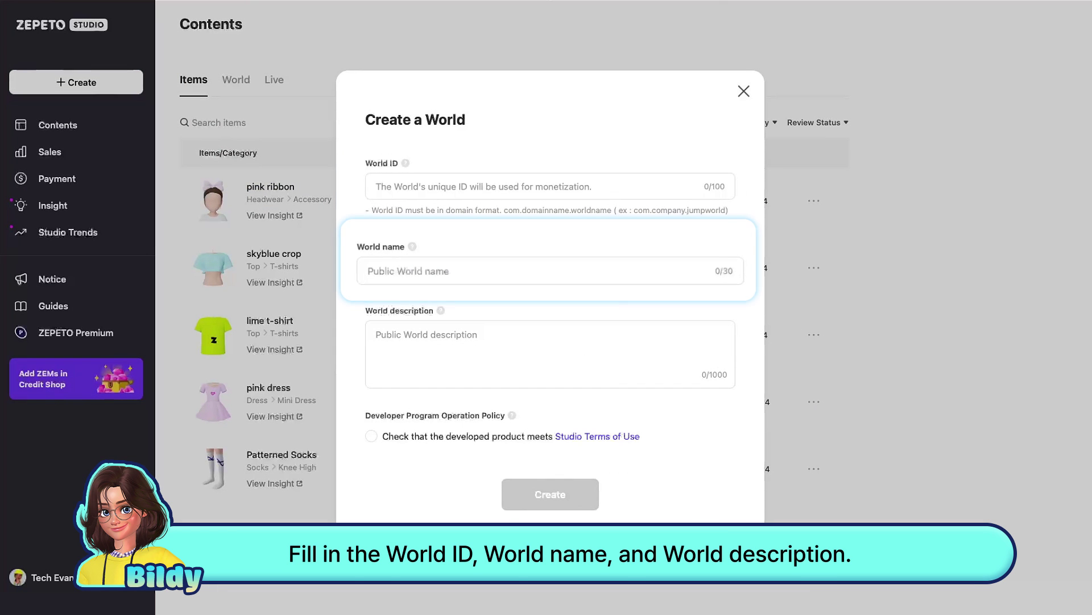
text(com.buildit.myworld)
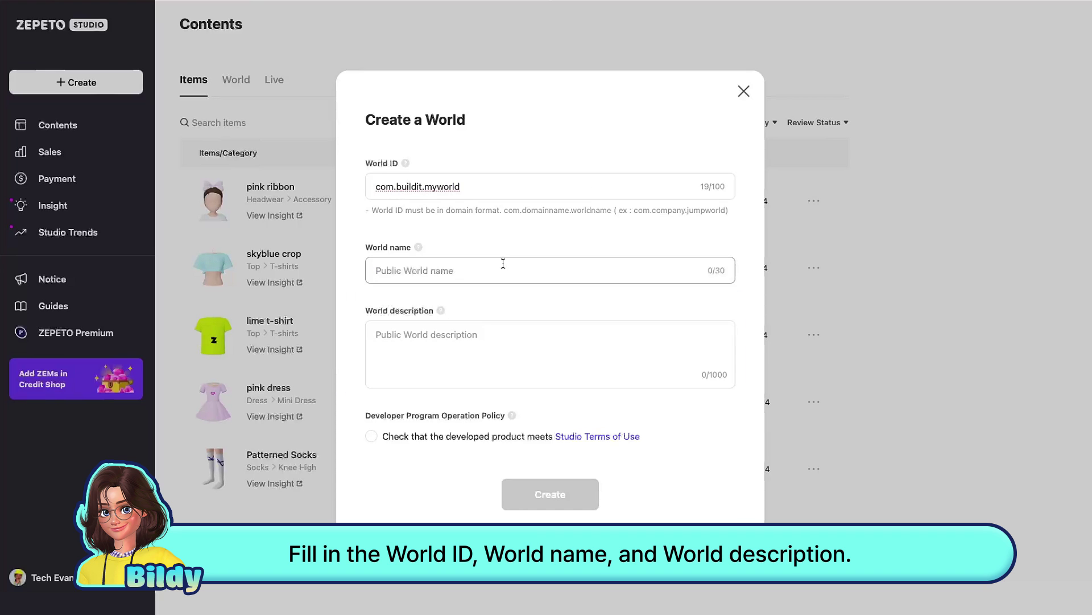
text(Buildit WorldBuildit World)
click(371, 436)
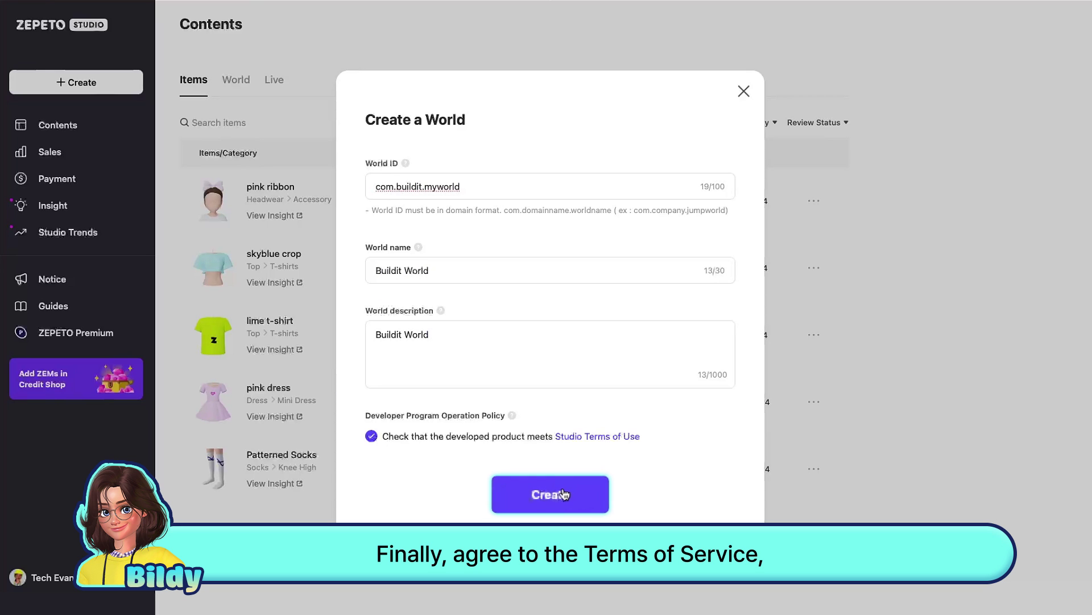
click(563, 494)
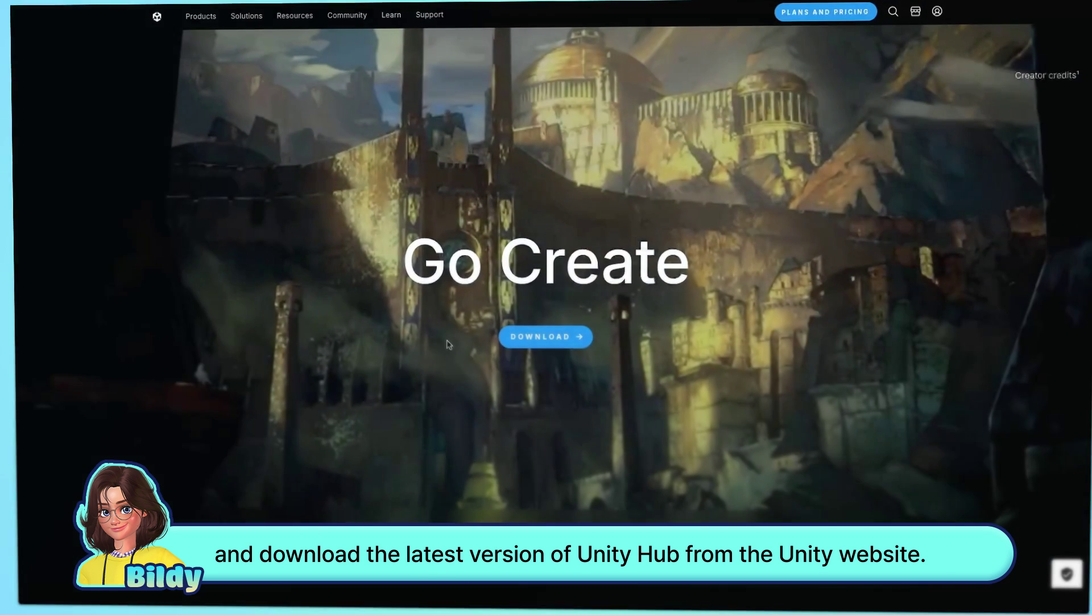
Go to the Unity download page for the Mac Unity Hub installer
click(550, 339)
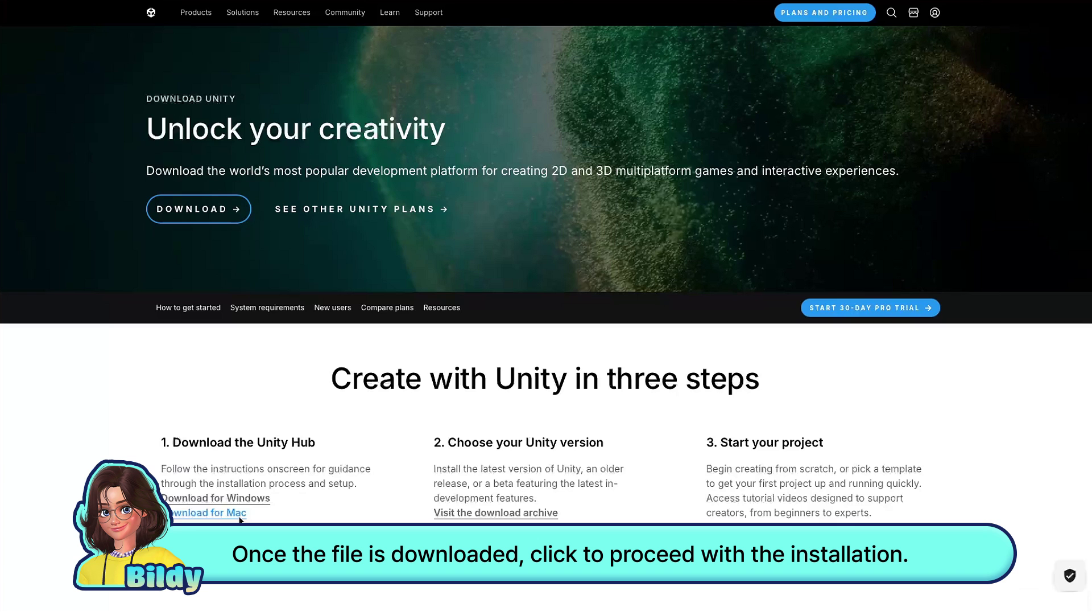
Accept the UnityHubSetup.dmg license and install Unity Hub into Applications
click(397, 249)
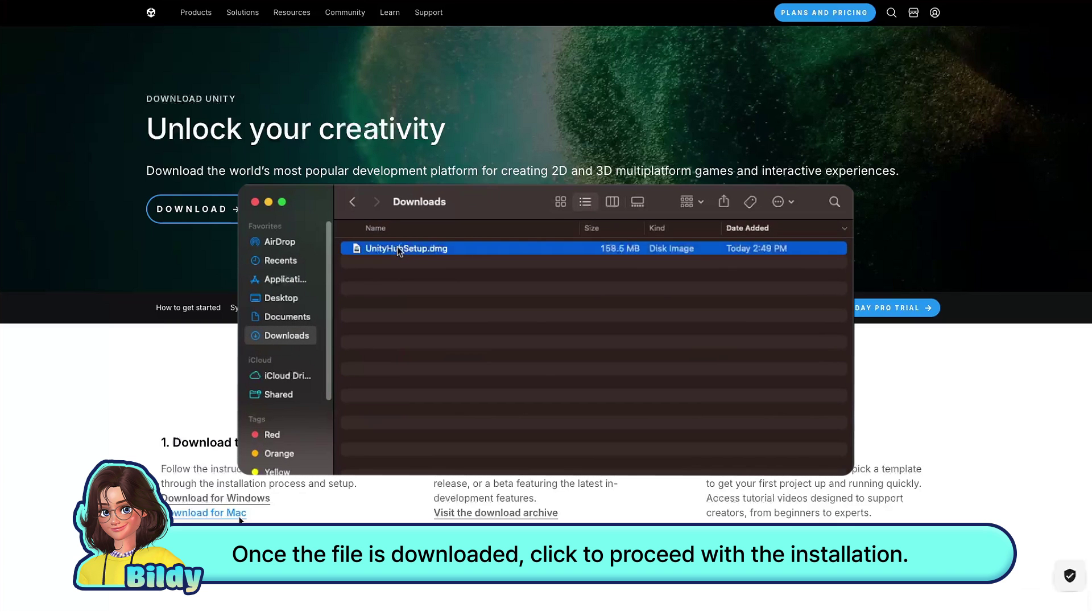
scroll(550, 334, down, 5)
scroll(550, 334, down, 5)
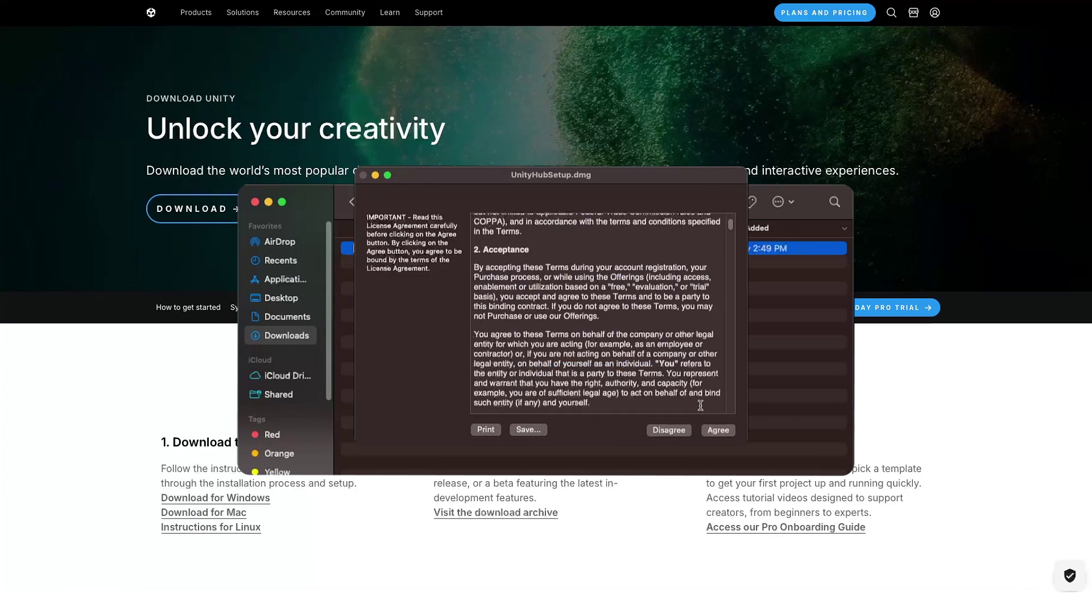
scroll(550, 334, down, 5)
click(719, 431)
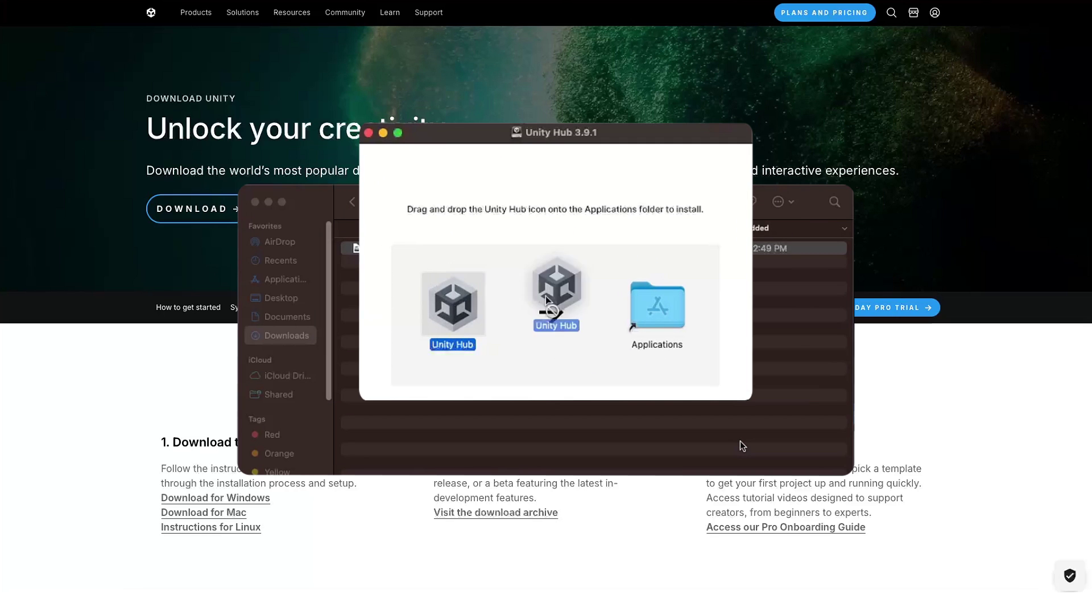
drag(453, 307, 658, 308)
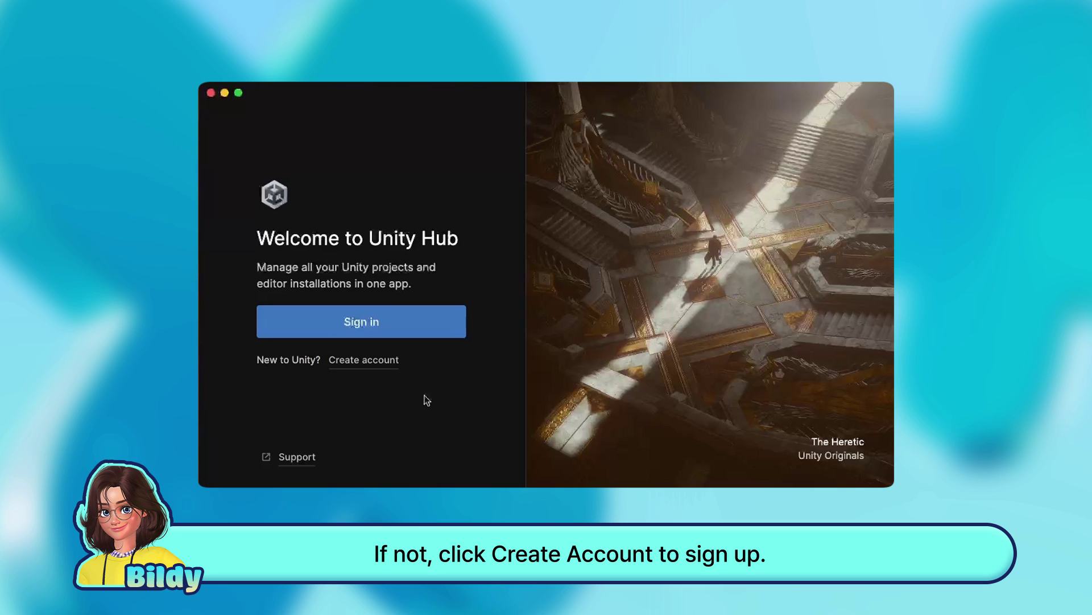
Sign in to the Unity account from the Unity Hub welcome screen
click(430, 334)
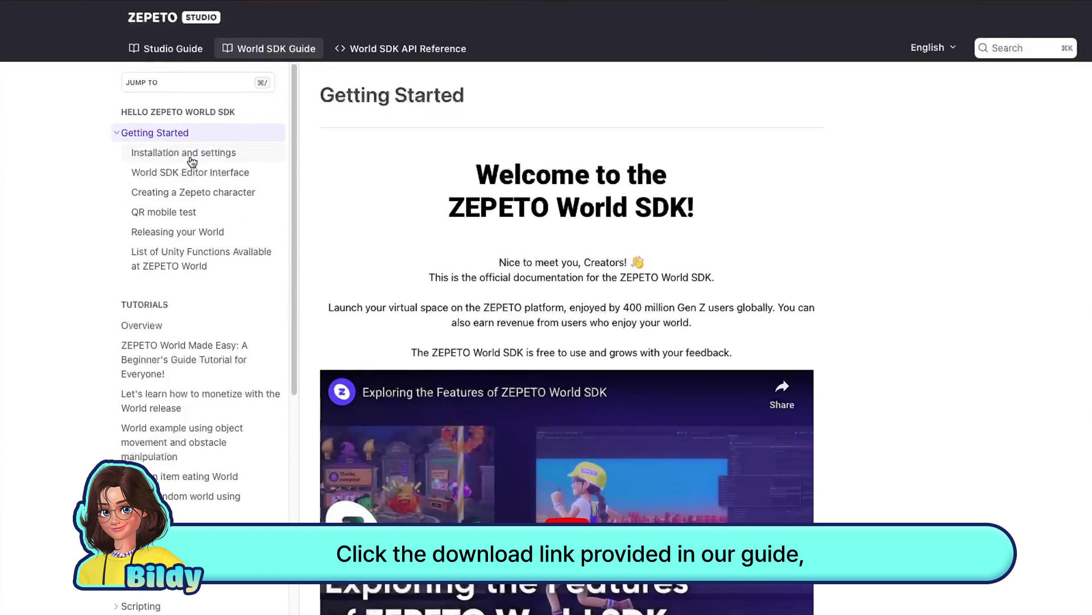
Send Unity 2022.3.34f1 from the download archive to Unity Hub, allowing Hub to launch
click(171, 148)
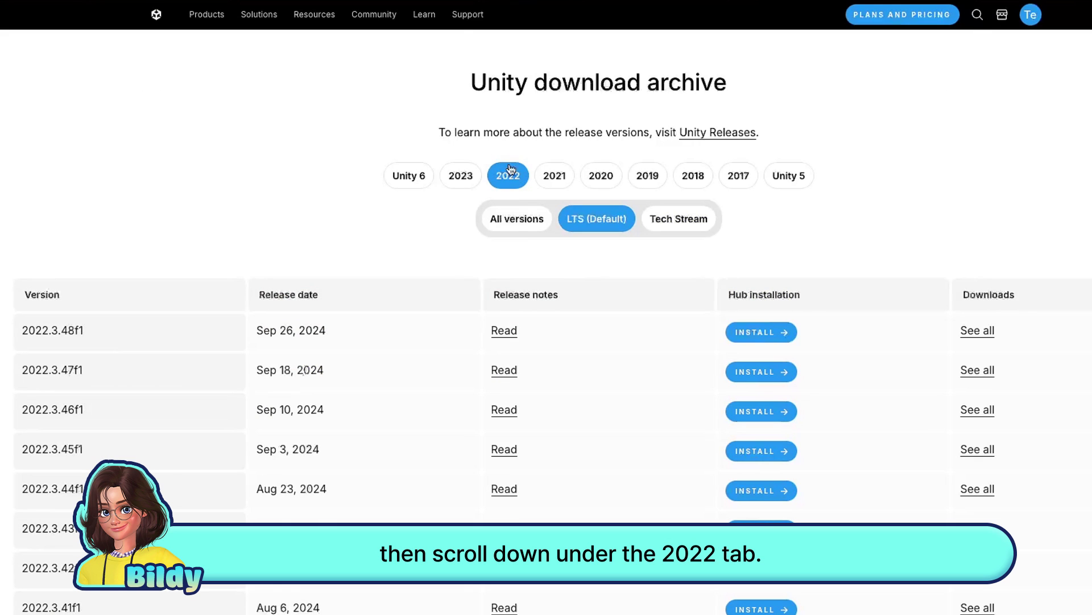
scroll(426, 409, down, 1)
scroll(375, 434, down, 2)
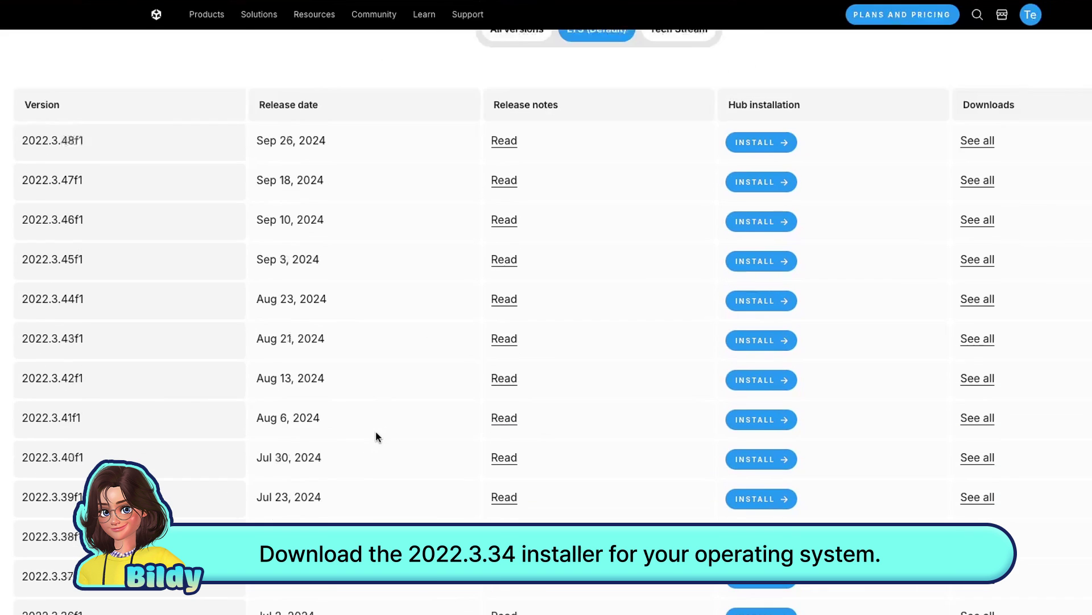
scroll(376, 434, down, 3)
scroll(376, 434, down, 2)
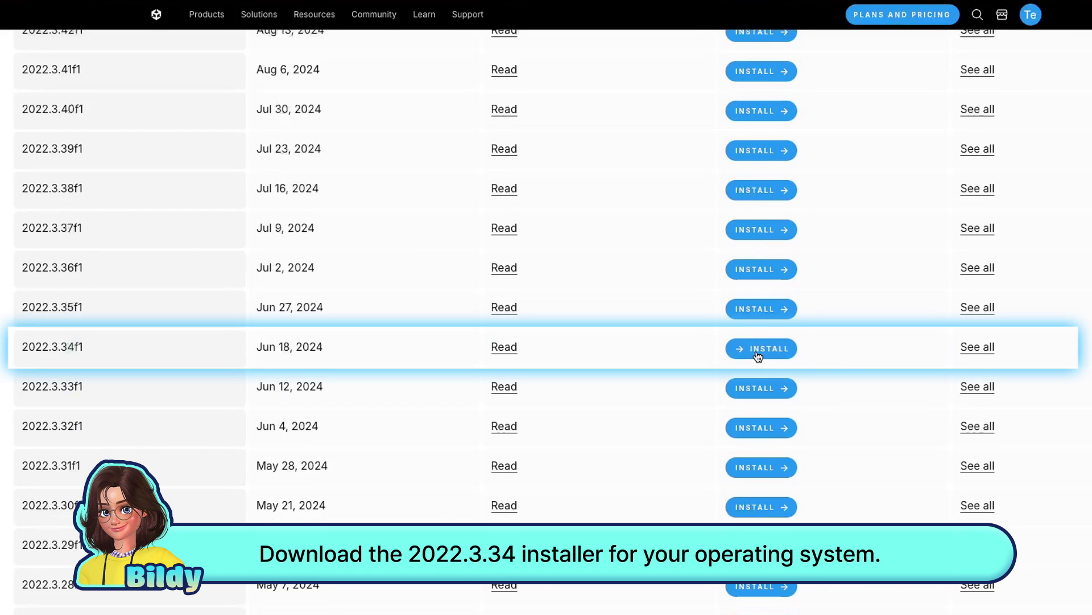
click(732, 352)
click(724, 332)
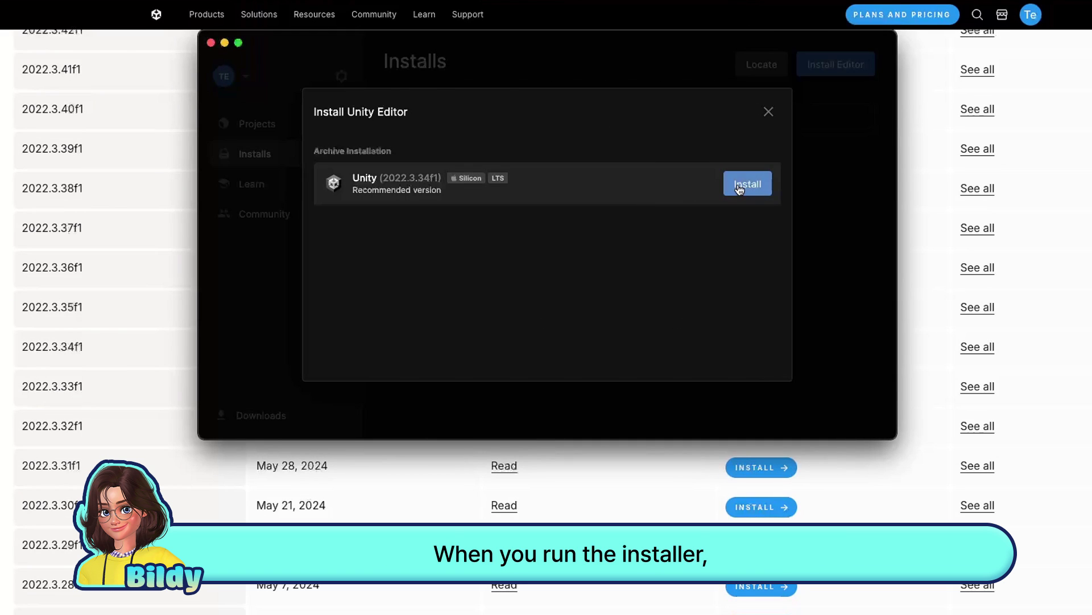
Install Unity 2022.3.34f1 with Windows Build Support (Mono), accepting the Android SDK license
click(739, 185)
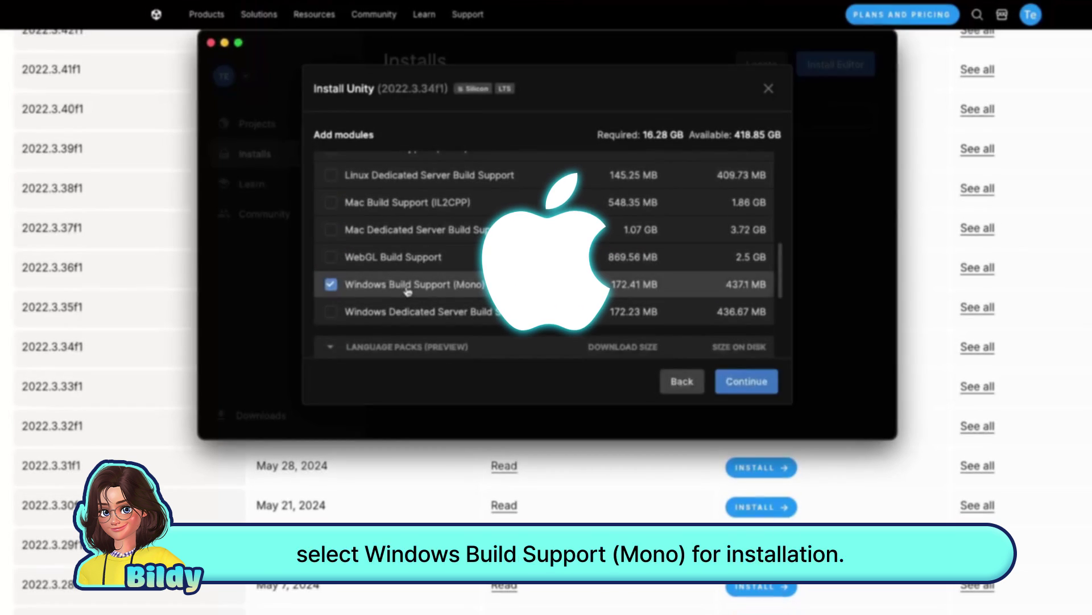
click(751, 383)
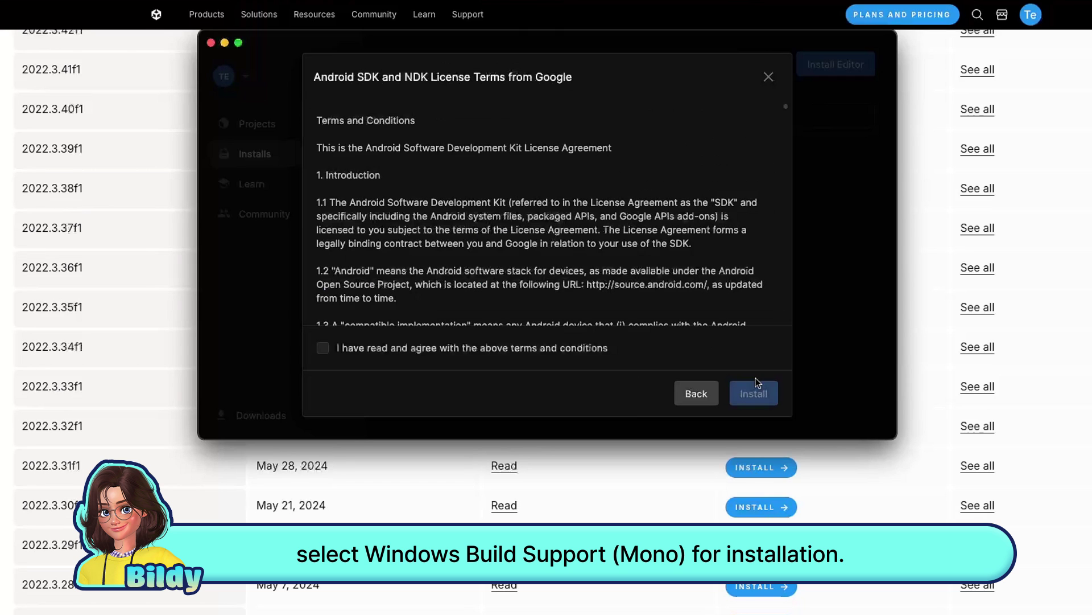
click(323, 348)
click(754, 393)
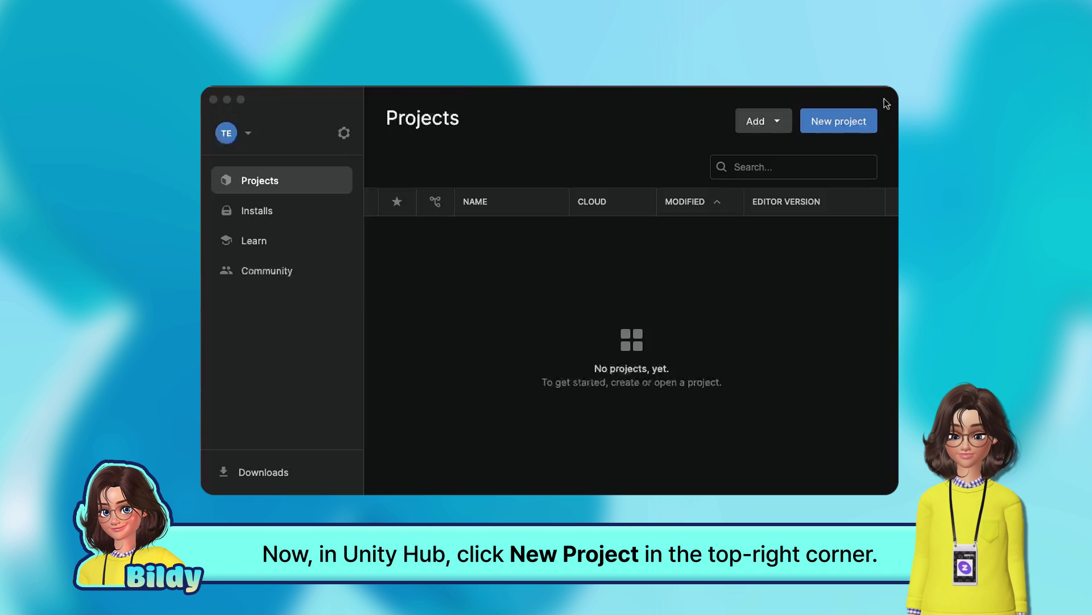
Set up a 3D (Built-In Render Pipeline) project 'My project (1)' on editor 2022.3.34f1
click(857, 125)
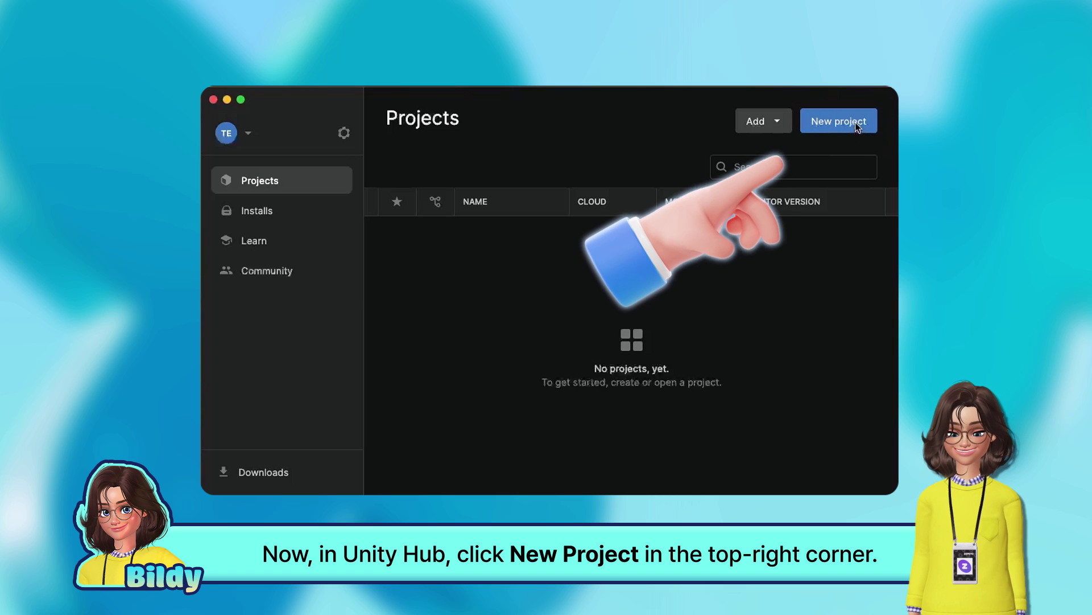
click(856, 122)
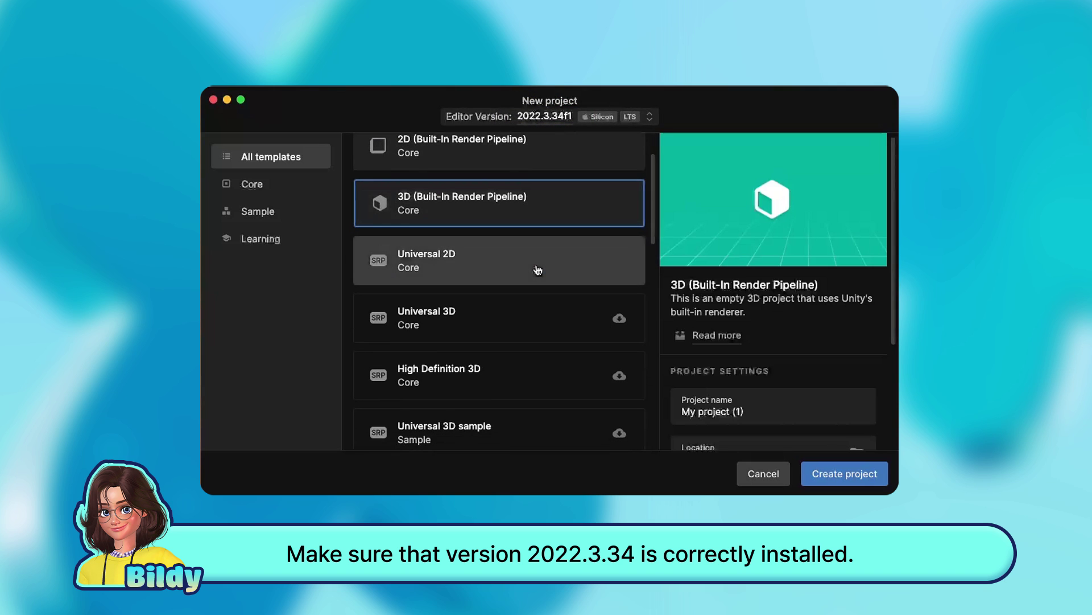
scroll(537, 271, down, 2)
scroll(537, 270, down, 1)
scroll(537, 271, down, 2)
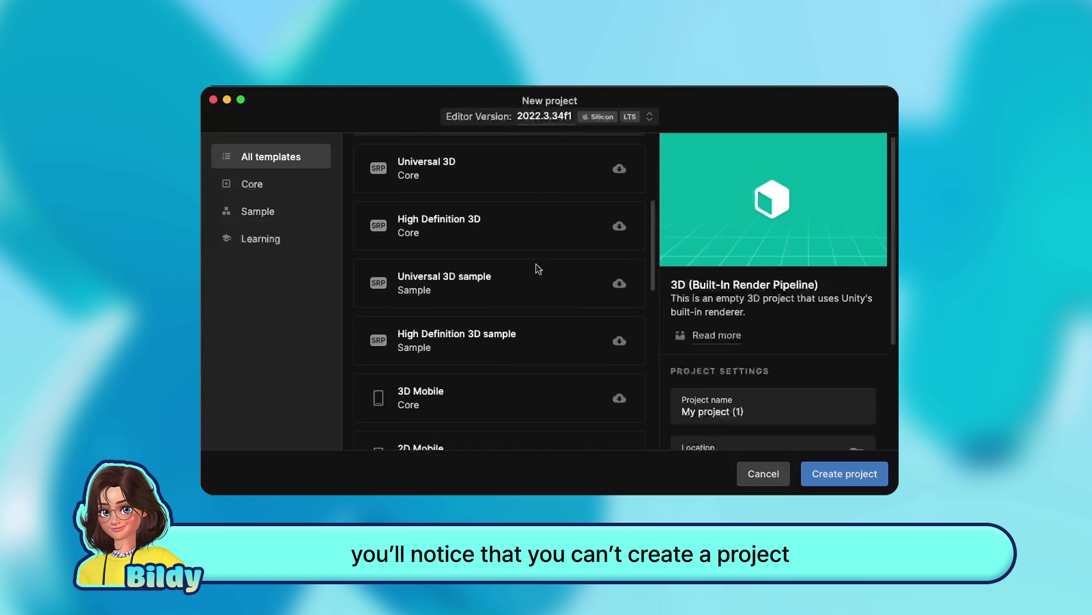
scroll(538, 271, up, 5)
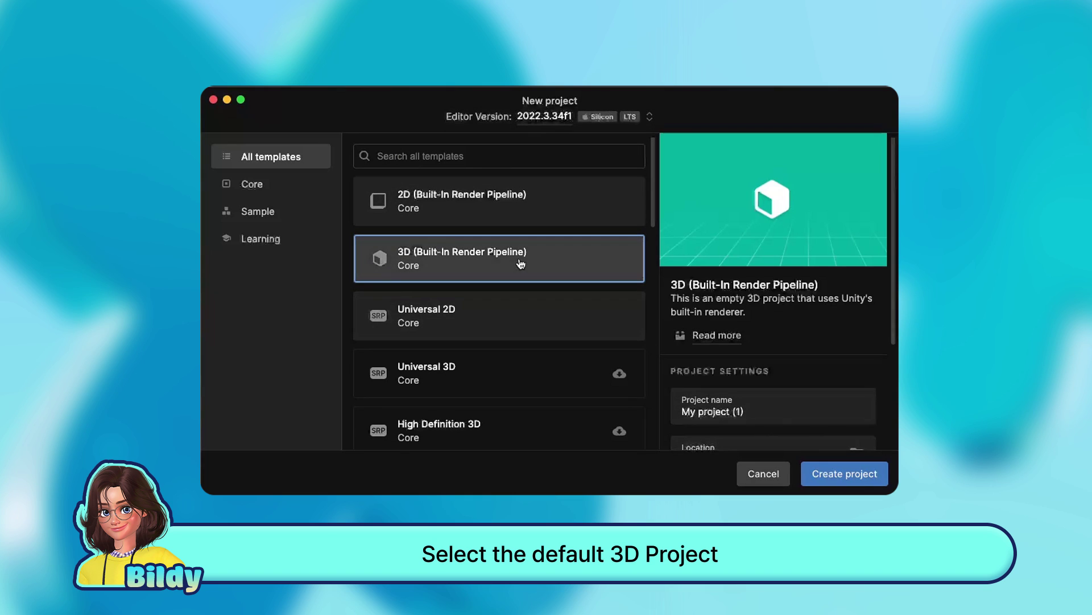
click(778, 413)
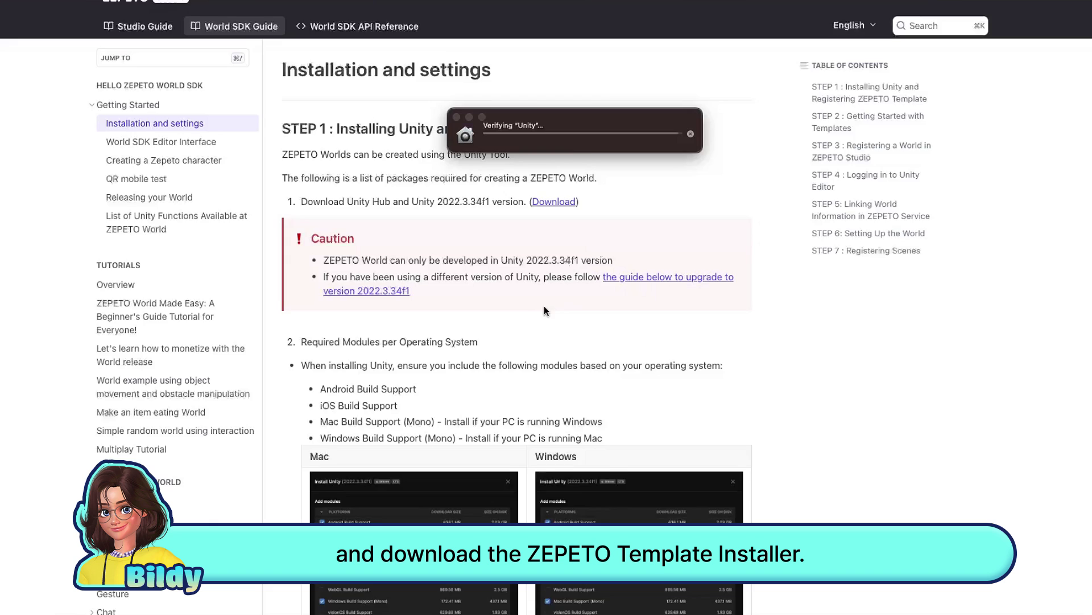
scroll(544, 311, down, 5)
Accept the ZEPETO Studio Terms of Use on the Template Installer download page
click(445, 414)
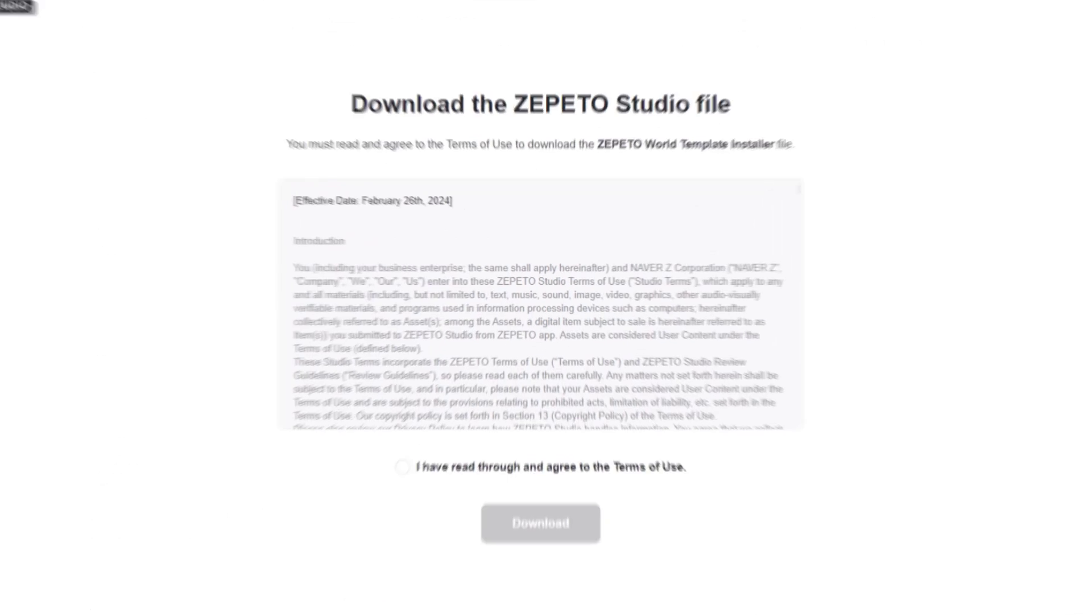
scroll(541, 299, down, 10)
scroll(542, 299, down, 10)
click(426, 437)
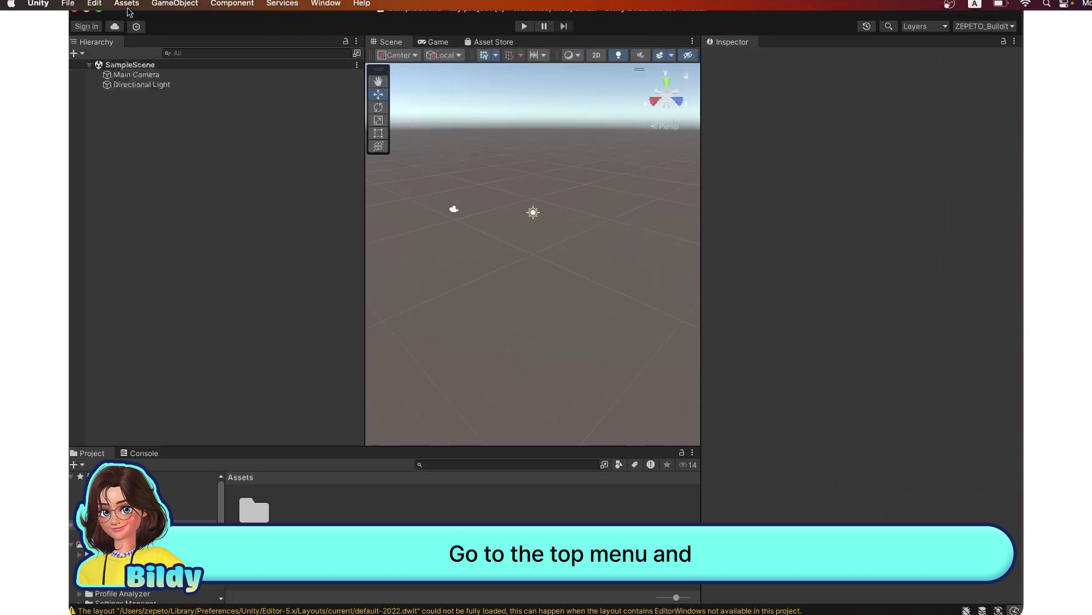
Import ZEPETO.World.unitypackage as a custom package and dismiss the Completed message
click(126, 8)
mouse_move(143, 167)
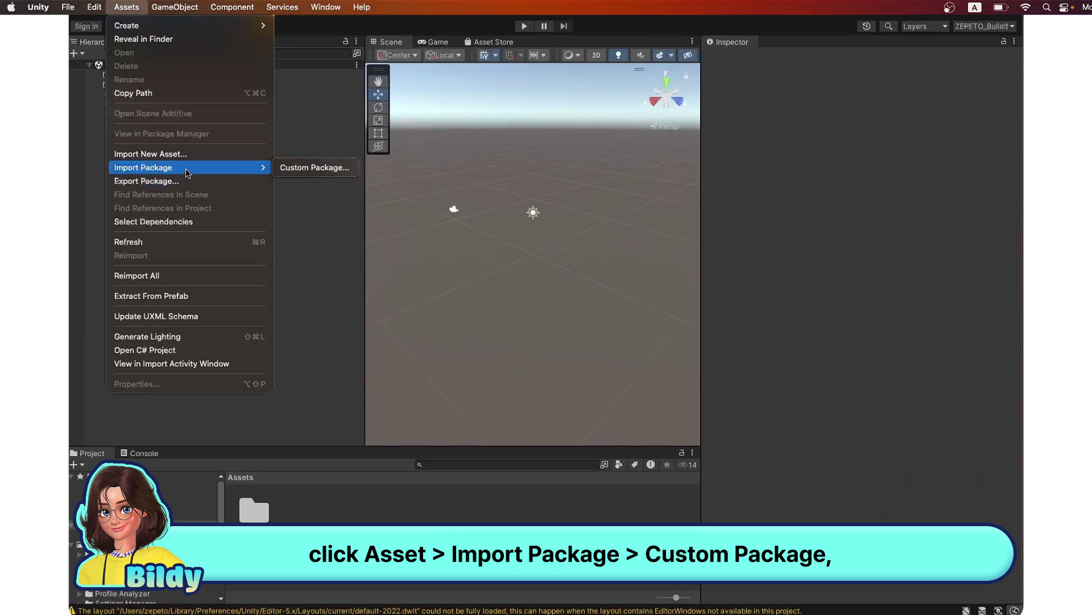
click(315, 168)
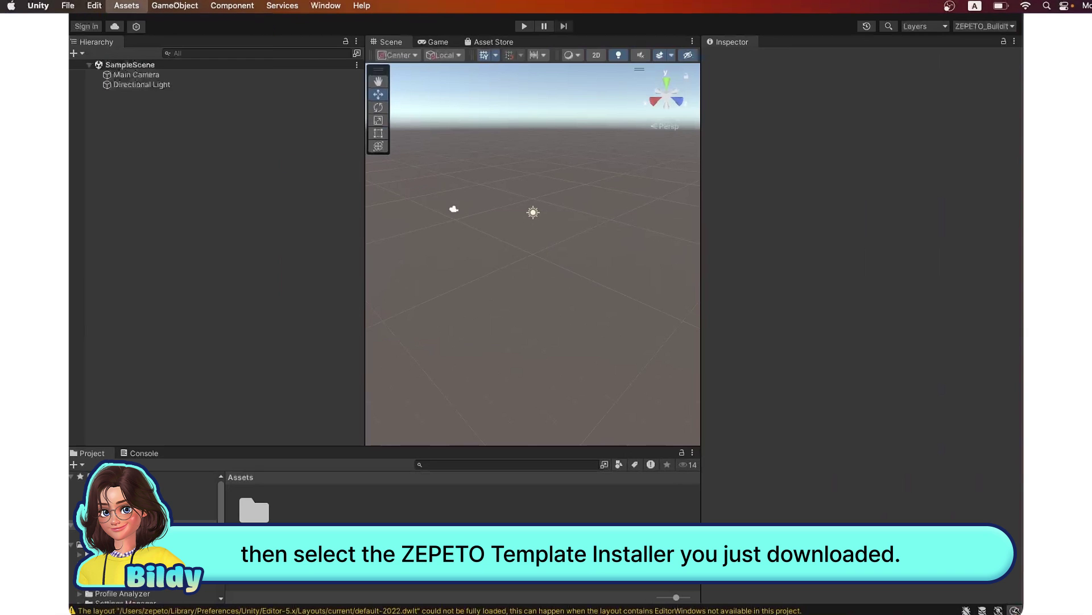
click(438, 199)
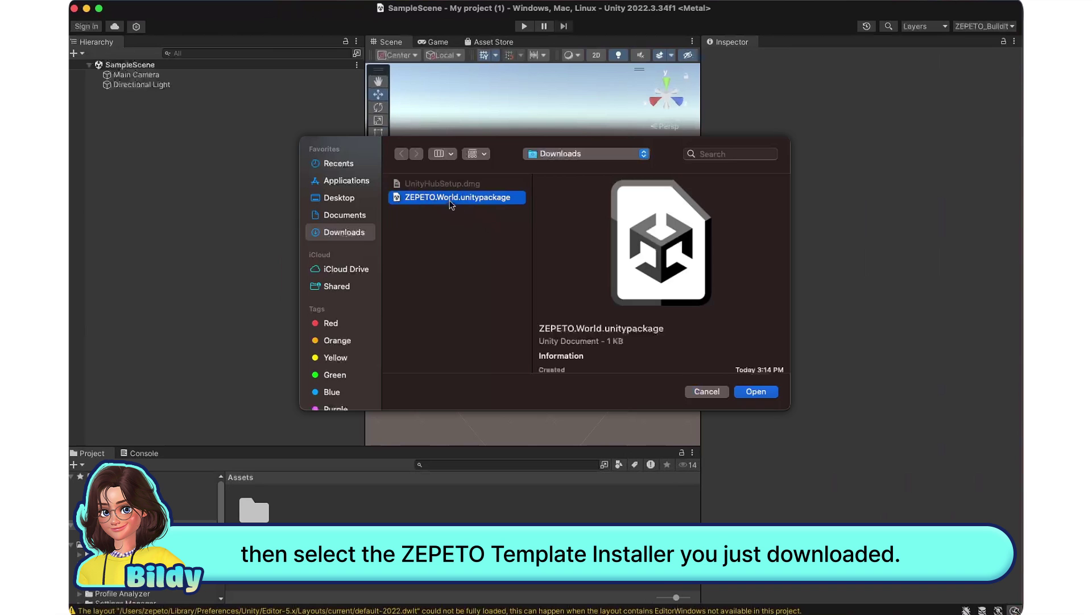
click(774, 395)
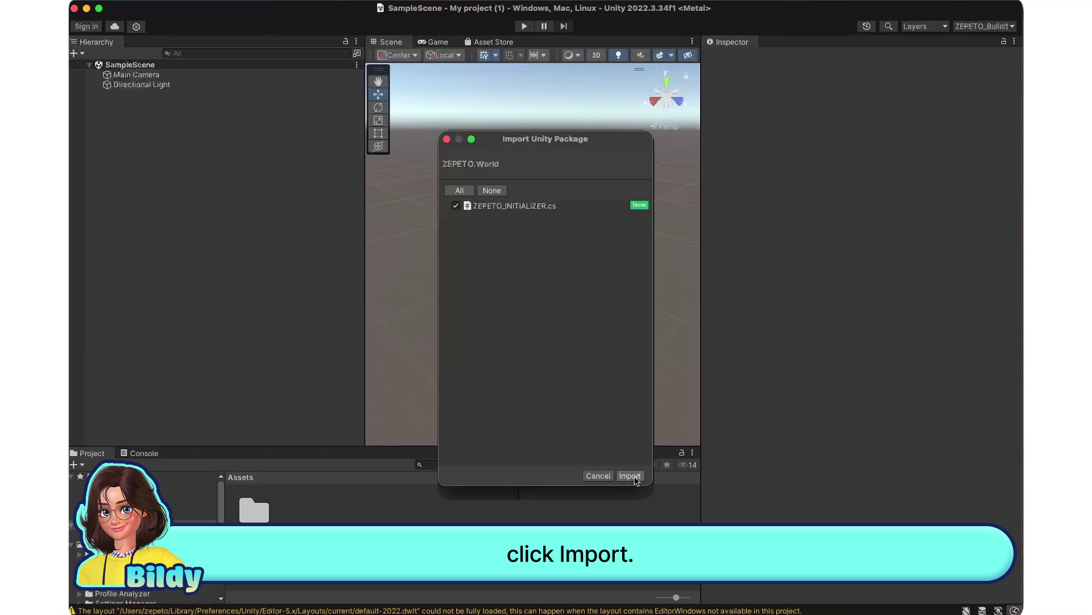
click(630, 476)
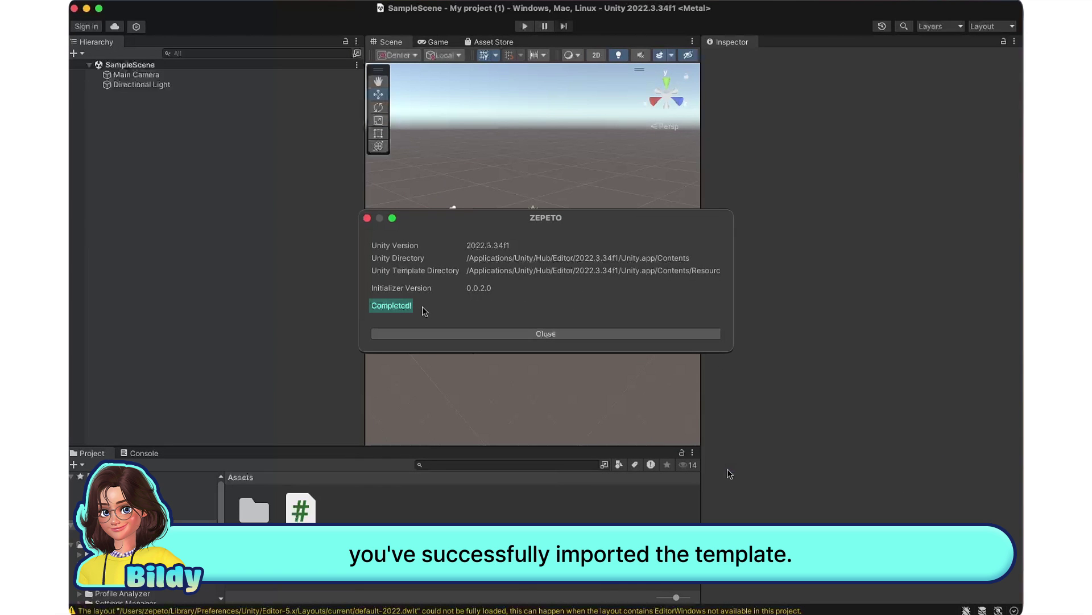
click(367, 218)
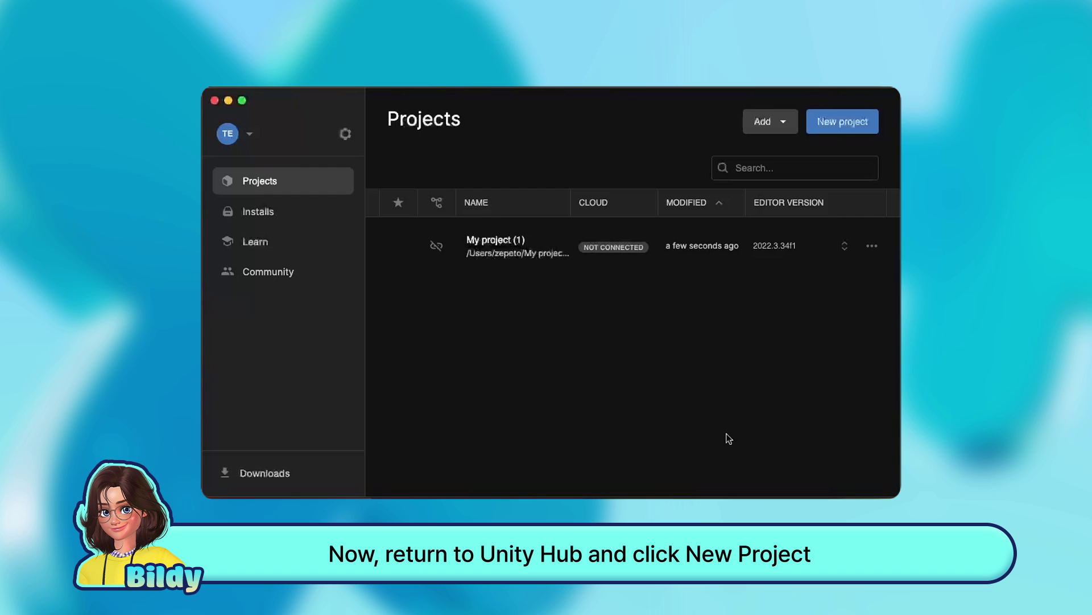
Pick the ZEPETO Default Project template for a new project and select the Project name field
click(857, 133)
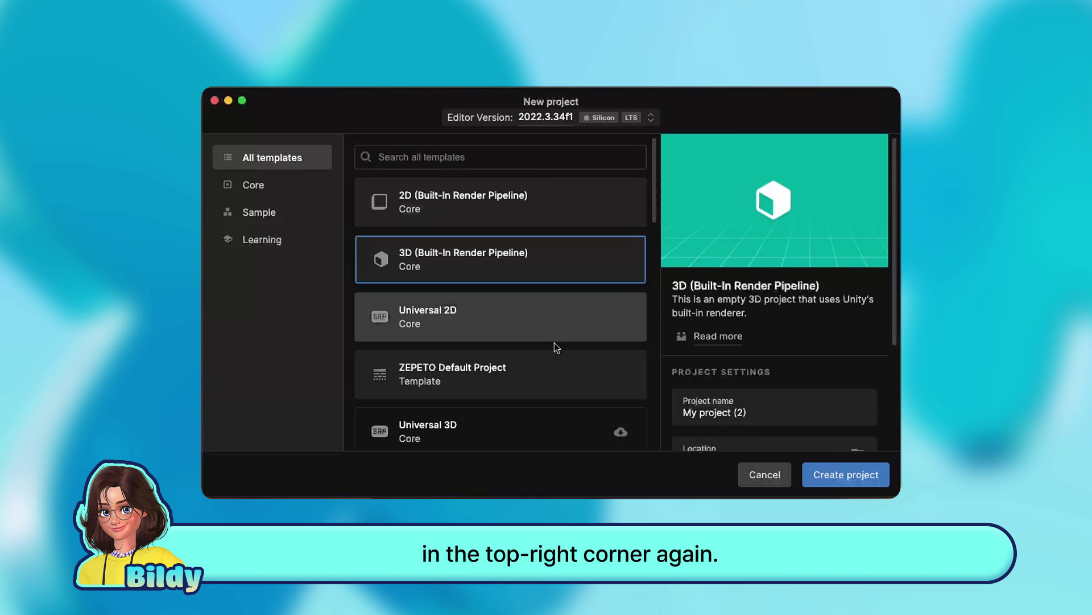
click(470, 383)
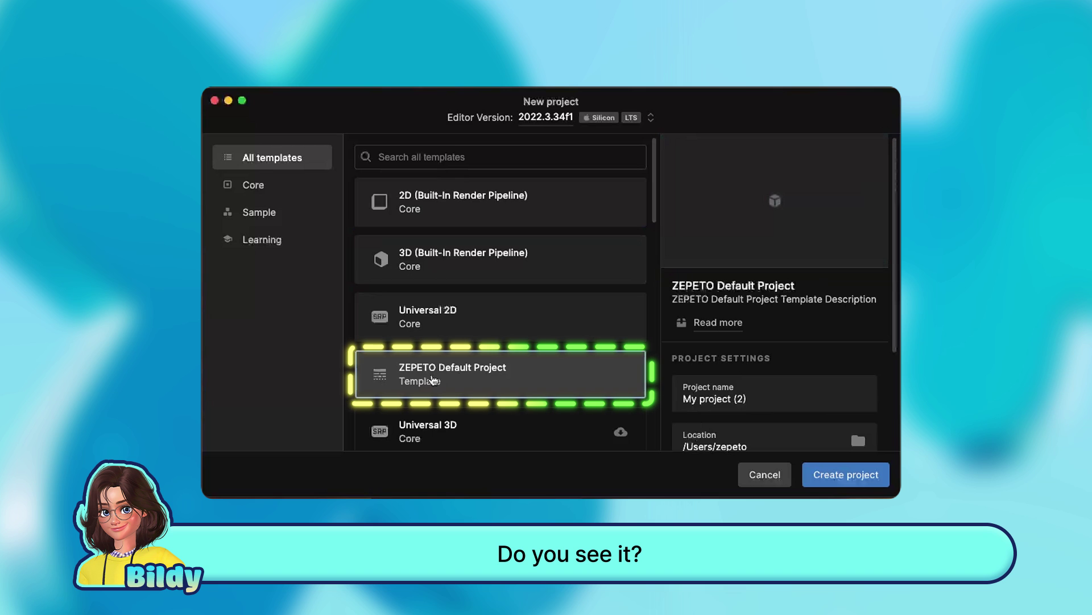
click(781, 407)
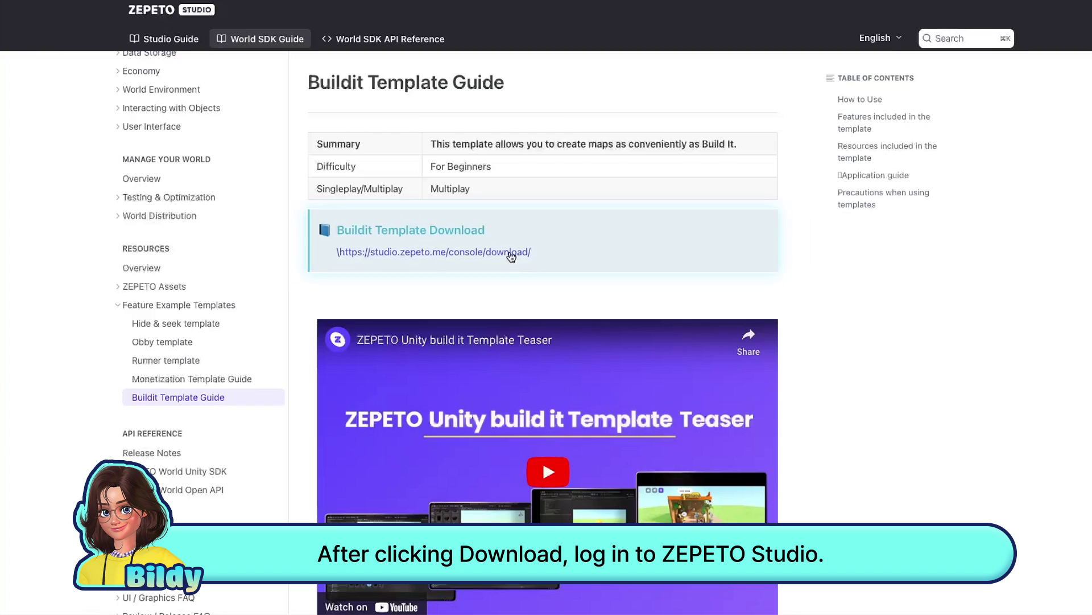
Accept the Terms of Use, download the Buildit Template ZIP and extract it in Downloads
click(510, 253)
scroll(583, 252, down, 10)
scroll(583, 253, down, 10)
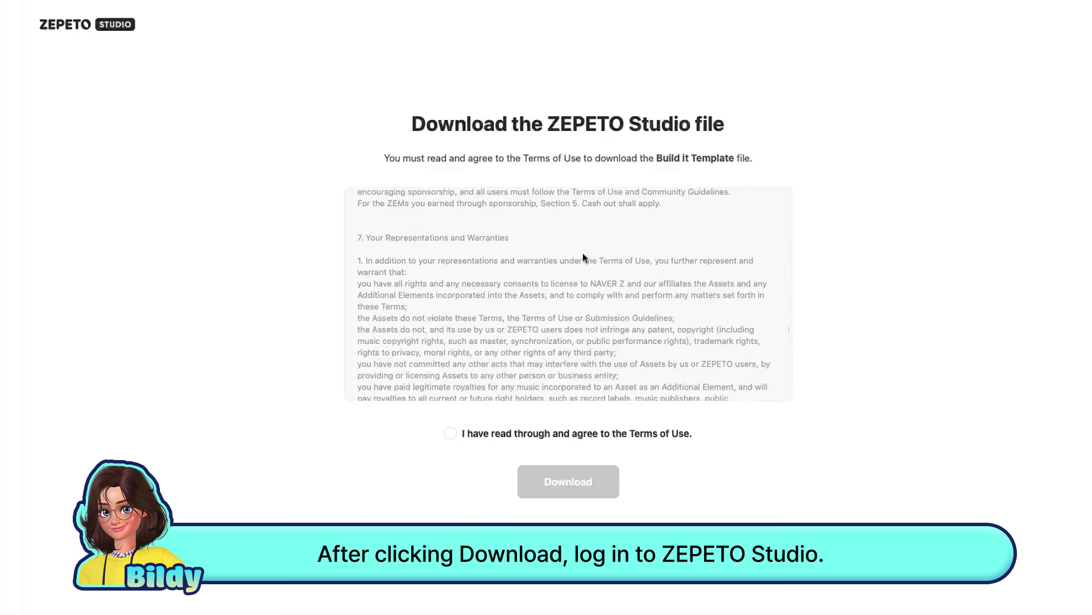
scroll(583, 253, down, 10)
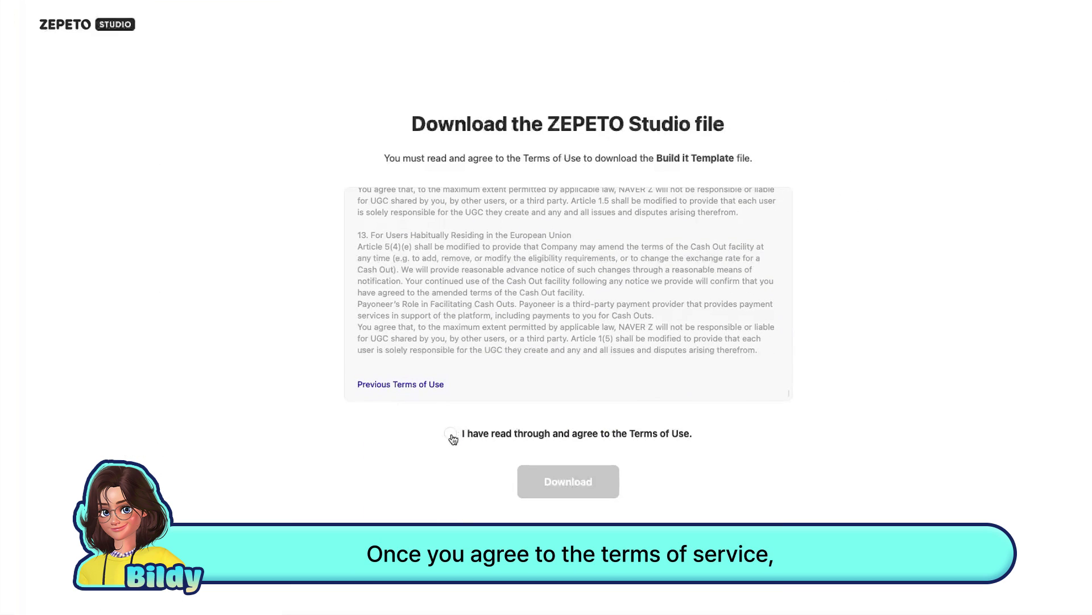
click(452, 436)
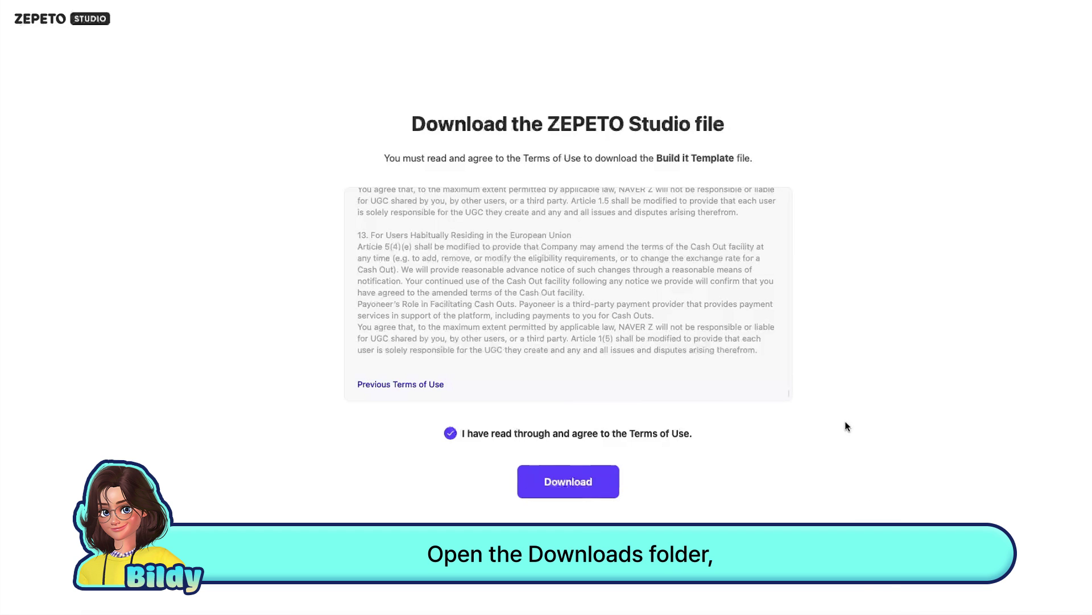
double_click(445, 216)
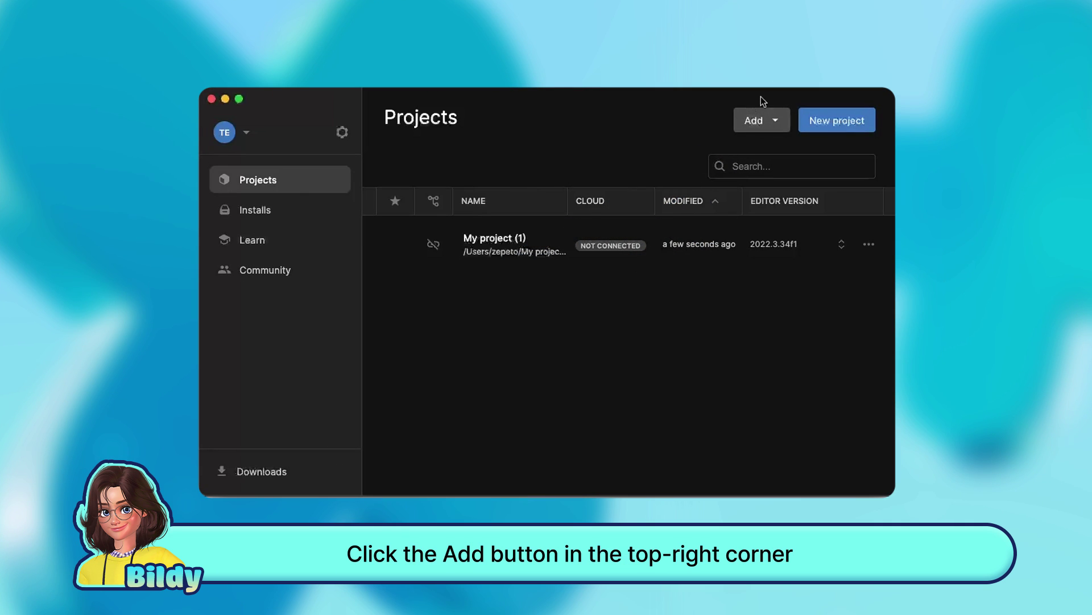
Add the Downloads/zepeto_buildit_template folder to Unity Hub as a project from disk
click(763, 120)
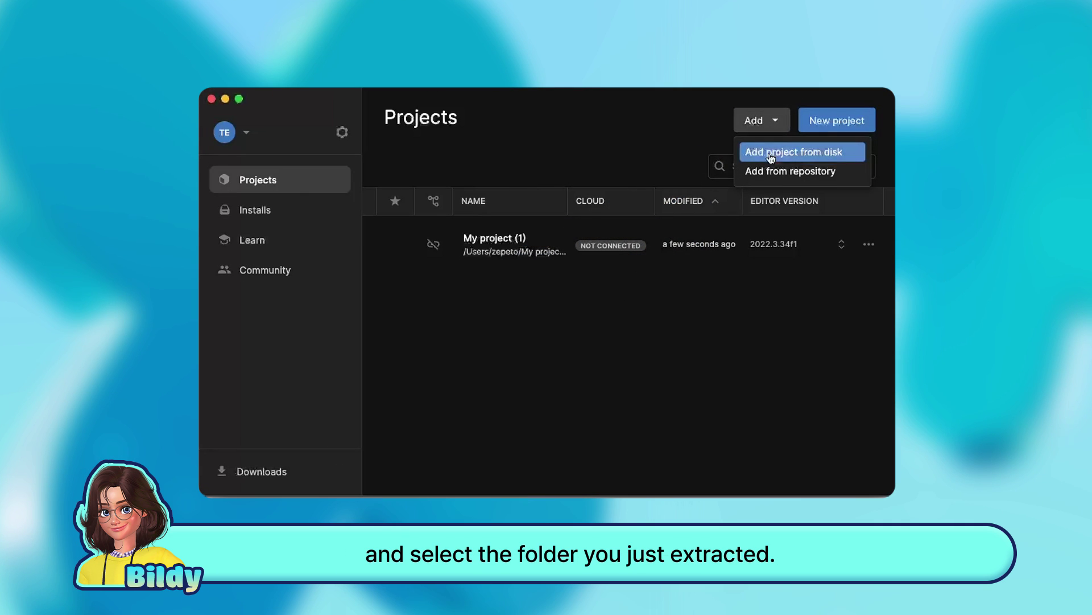
click(768, 155)
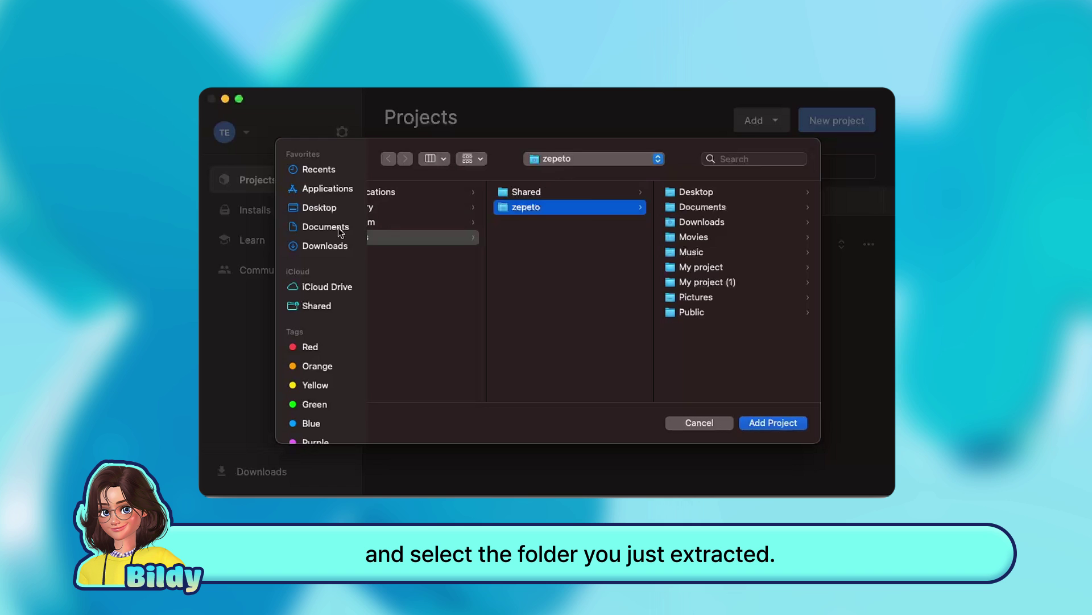
click(326, 245)
click(420, 211)
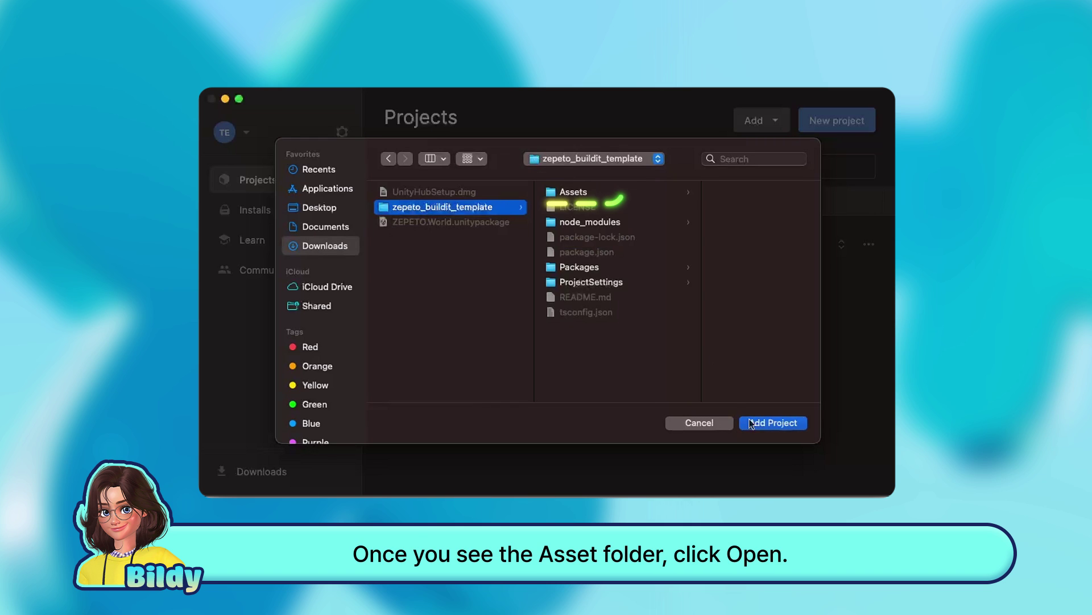
click(782, 423)
click(501, 292)
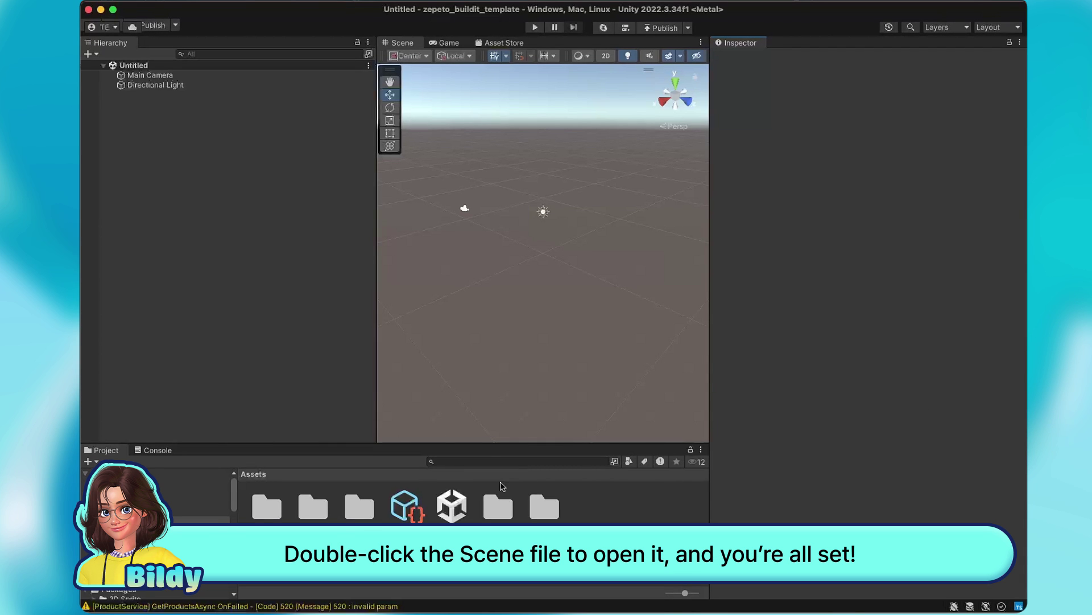
Open the WorldScene asset from the Project window
double_click(453, 508)
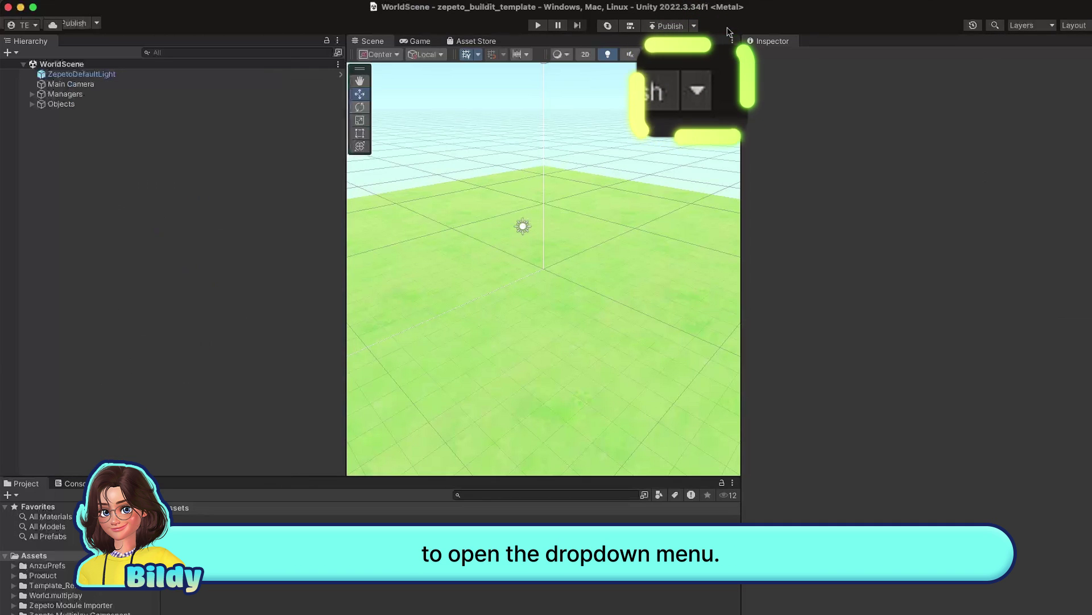
Log in to ZEPETO with email and password from the Publish menu
click(694, 26)
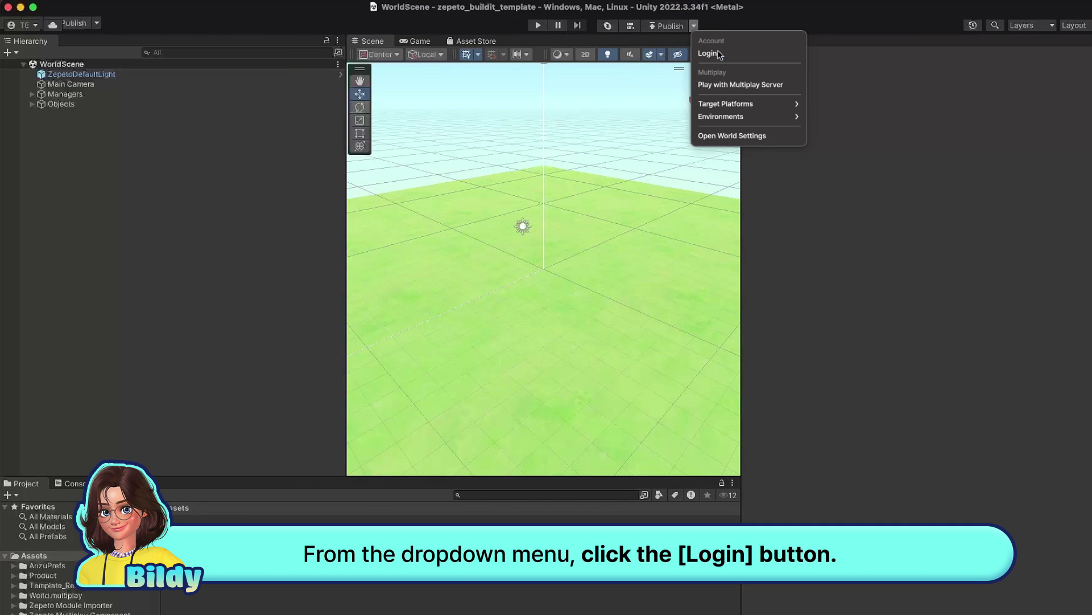
click(720, 55)
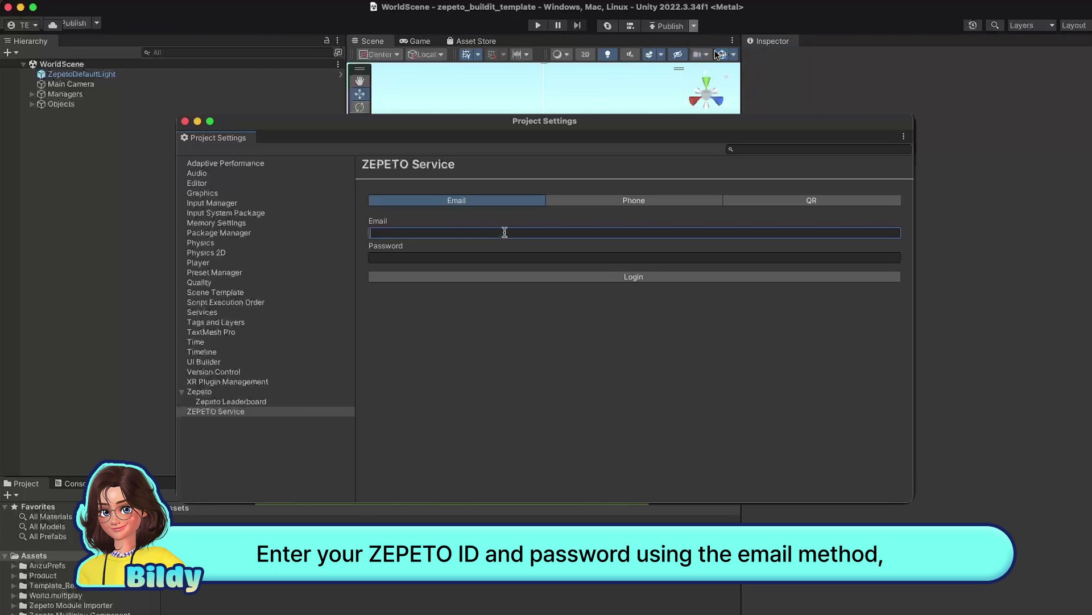
text(test)
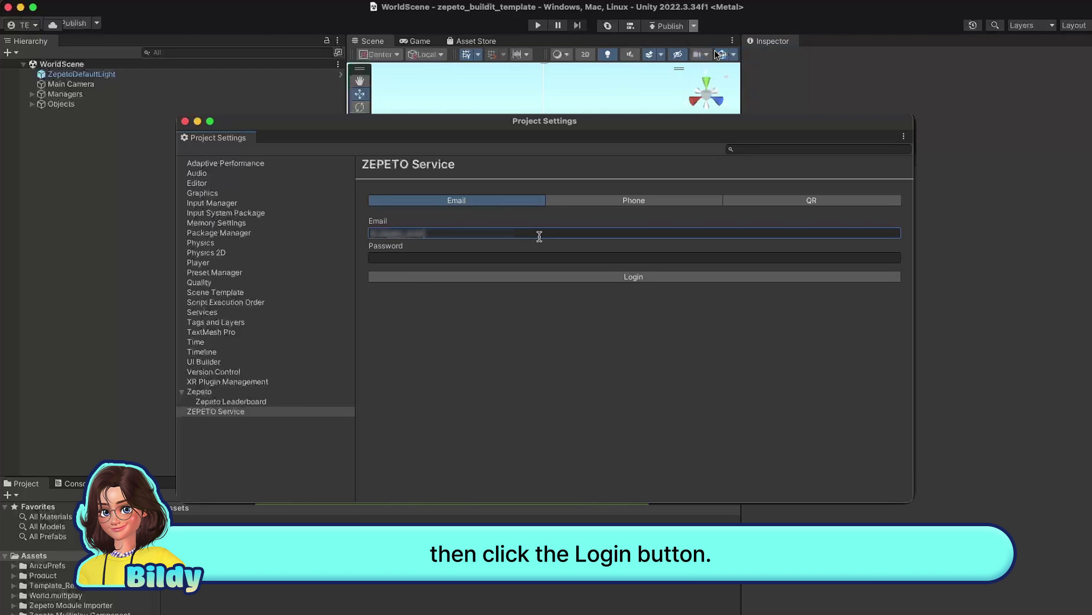
text(@gmail.com)
key(Tab)
key(Return)
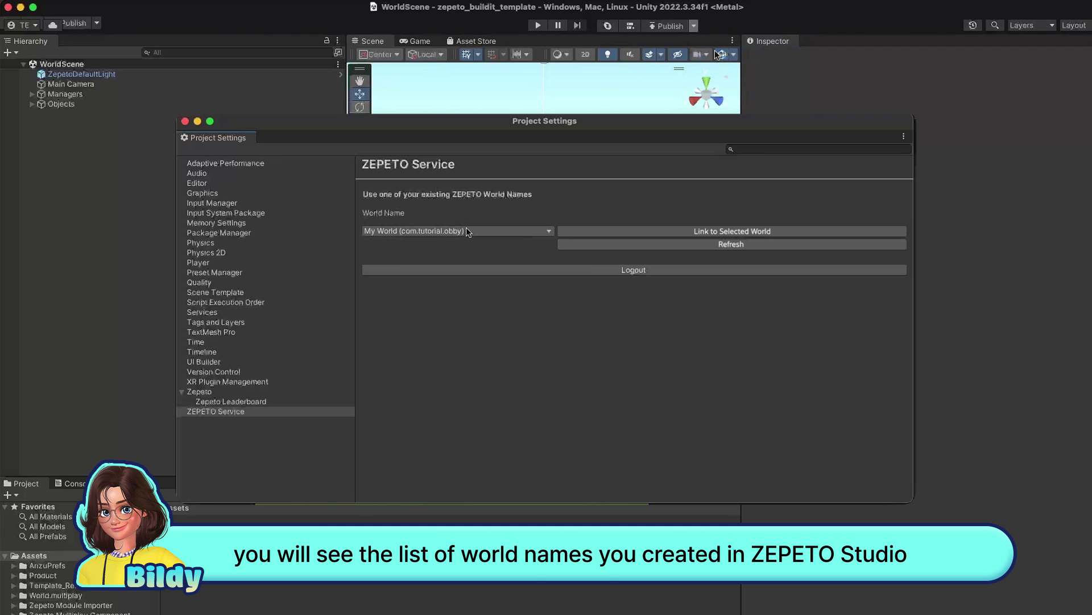
Link the project to Buildit World (com.buildit.myworld)
click(466, 231)
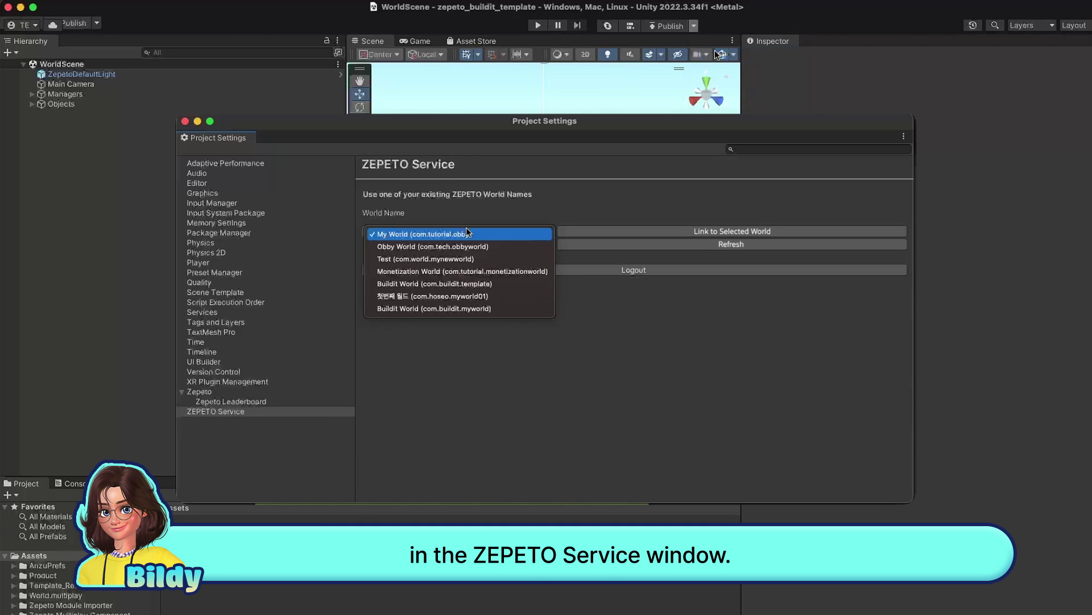
click(468, 308)
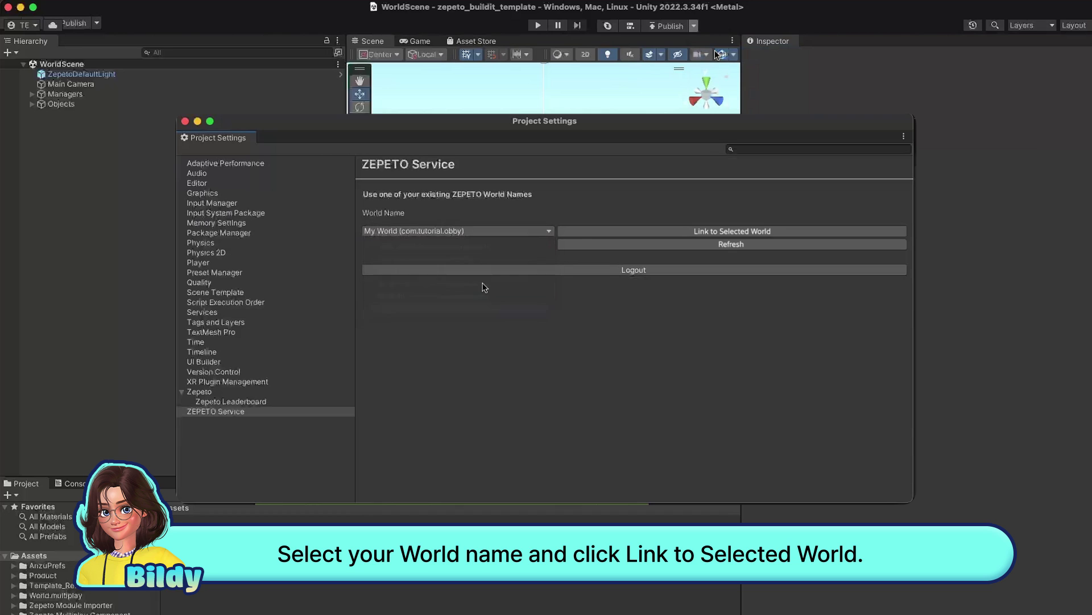
click(637, 231)
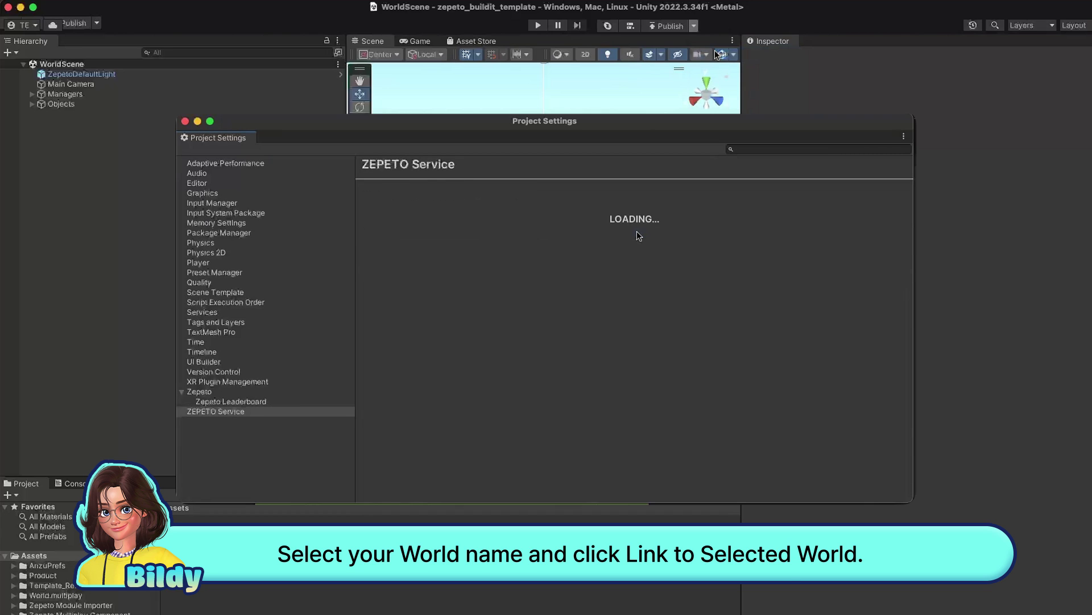
Close Project Settings and start the WorldScene in Play mode with Ctrl+P
click(184, 122)
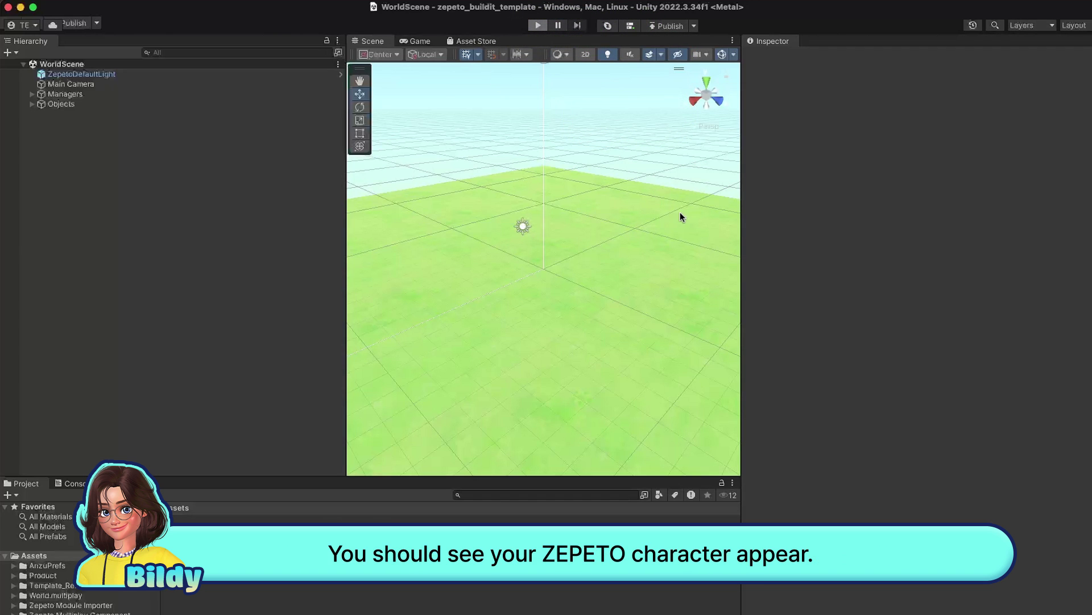
key(ctrl+p)
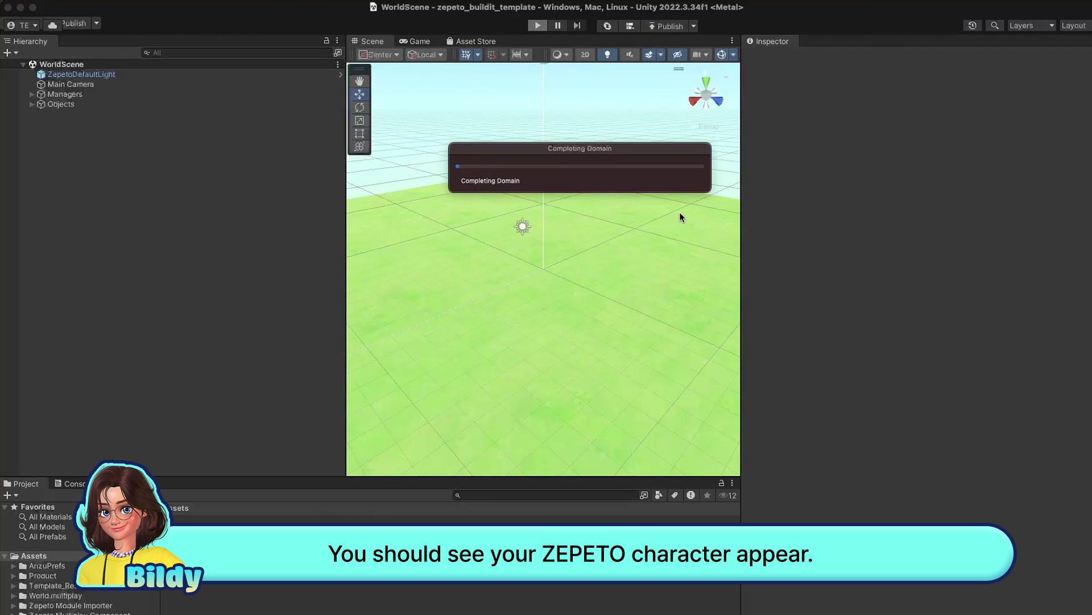